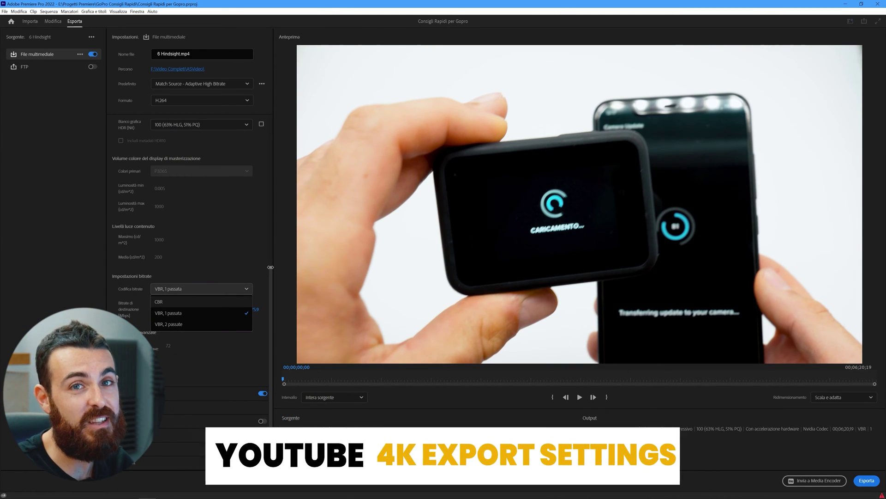
- Leave the Esporta page for the editing workspace showing the 6 Hindsight sequence
left_click(52, 21)
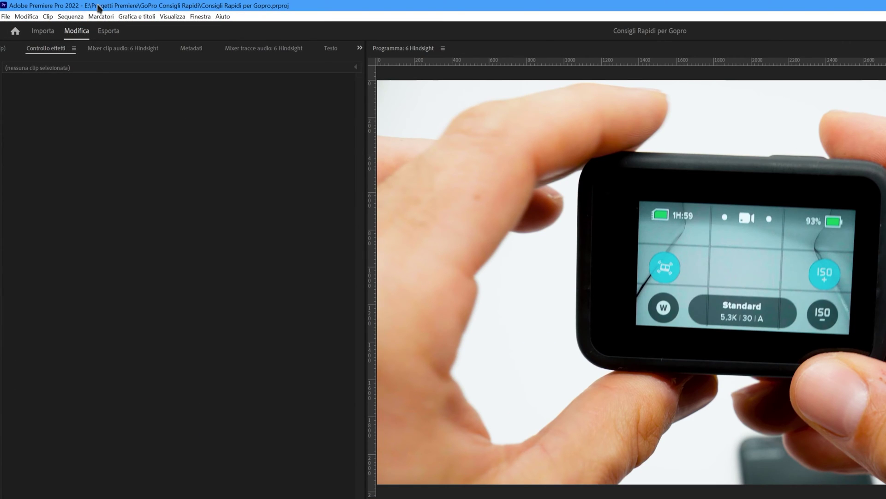
- Open the media file export settings for 6 Hindsight via File > Esporta > File multimediali
left_click(107, 32)
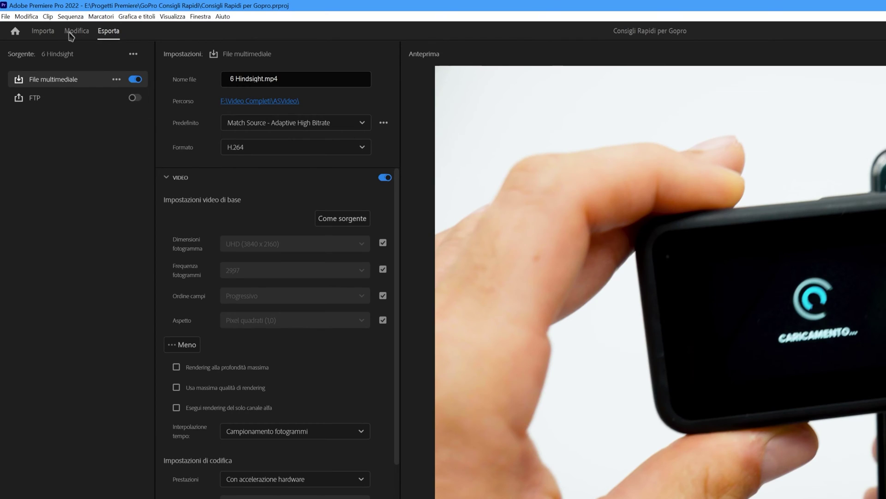
left_click(69, 32)
left_click(5, 16)
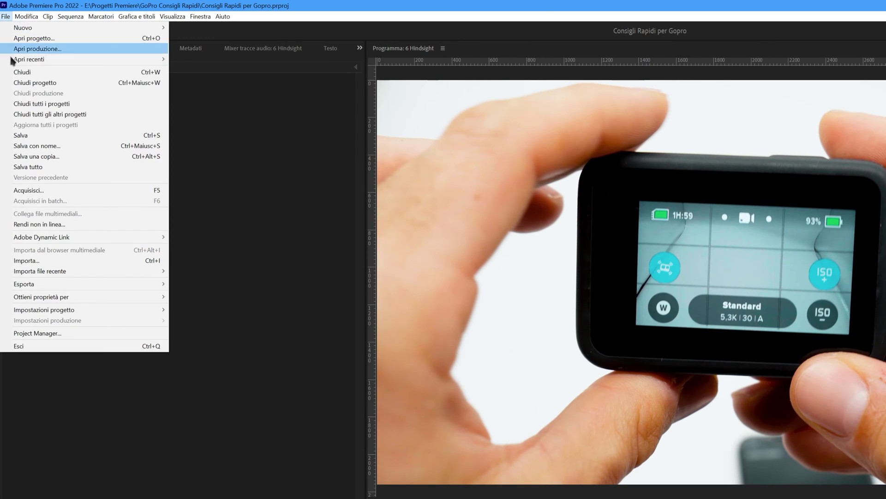
mouse_move(39, 285)
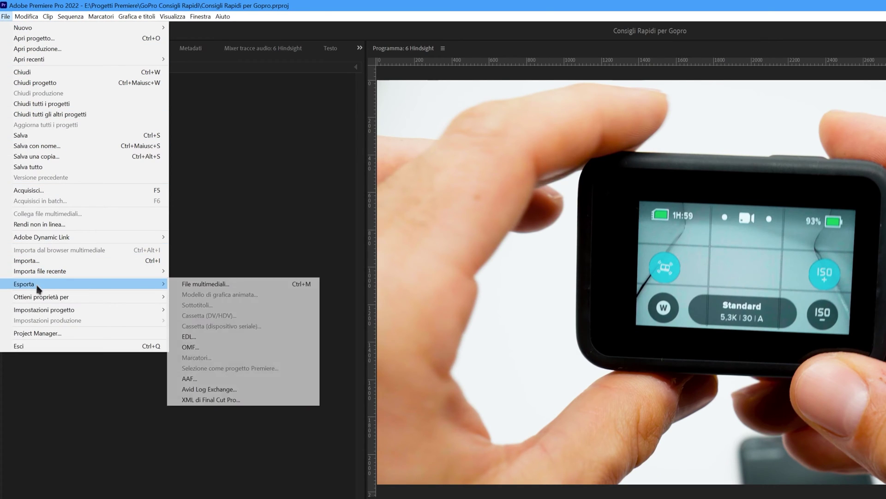
left_click(211, 285)
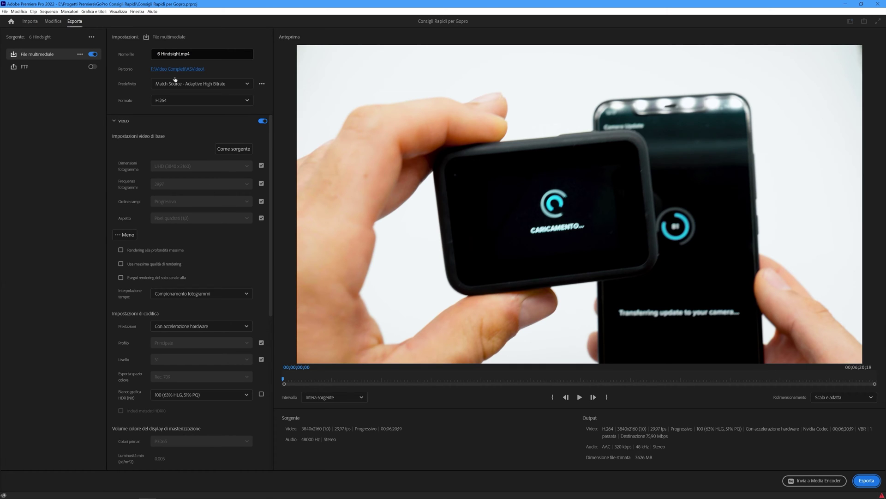
left_click(51, 21)
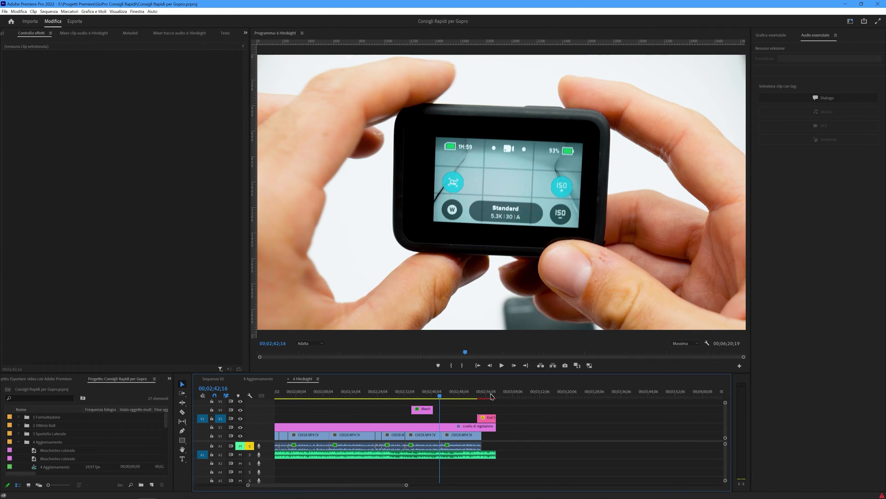
- Set the 6 Hindsight out point at End Screen 01's last frame, 00;02;59;09
left_click(495, 396)
left_click_drag(496, 397, 497, 397)
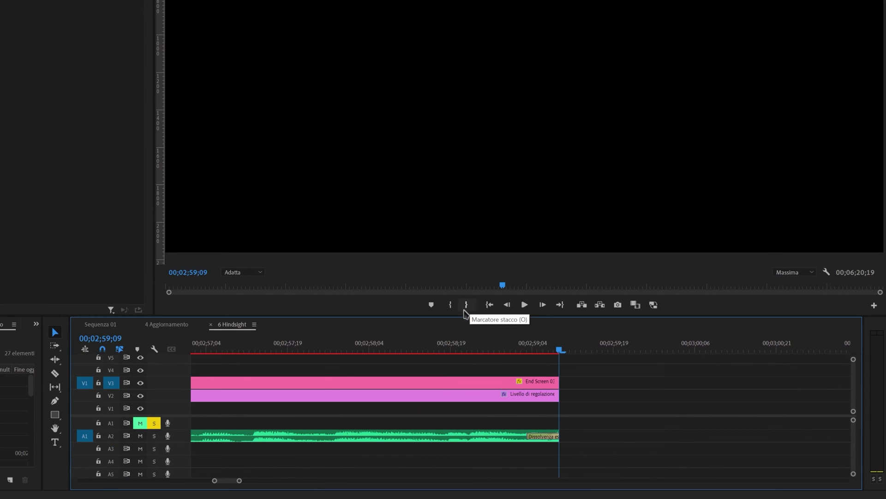
left_click(464, 311)
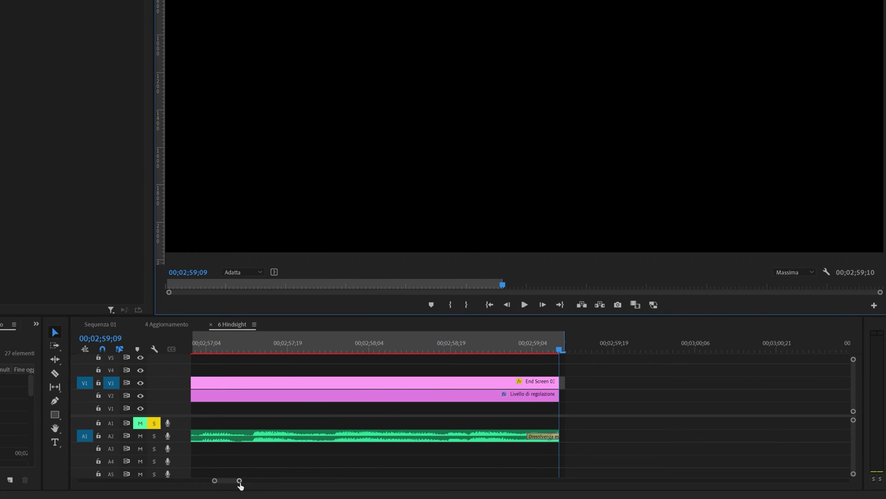
left_click_drag(240, 481, 517, 455)
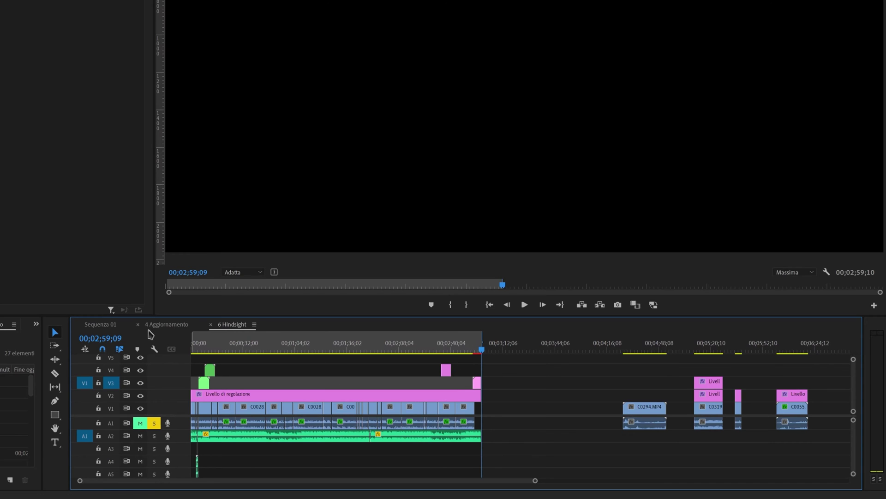
- Inspect the last frame of the 4 Aggiornamento sequence for comparison
left_click(168, 325)
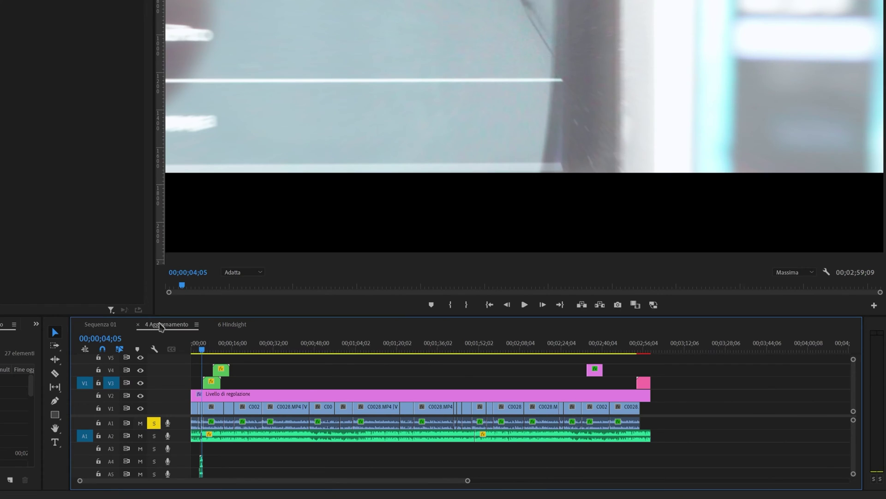
left_click_drag(467, 480, 741, 480)
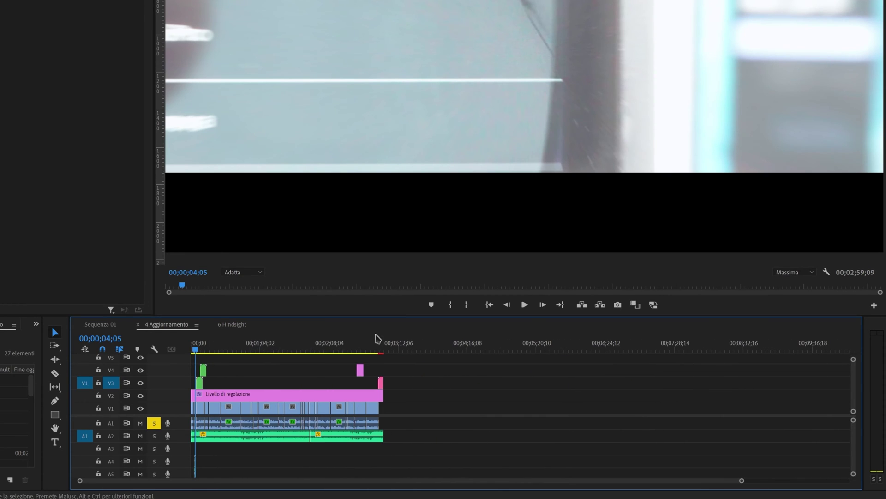
left_click(384, 352)
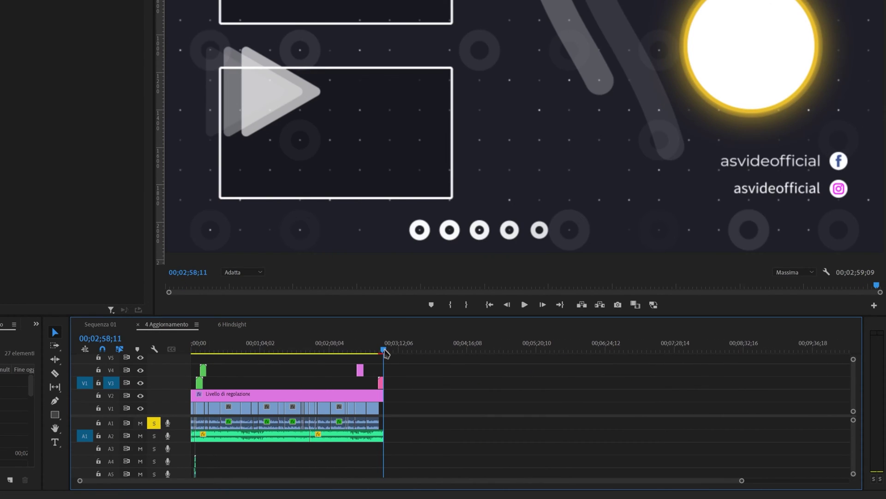
left_click_drag(742, 480, 533, 367)
left_click(532, 351)
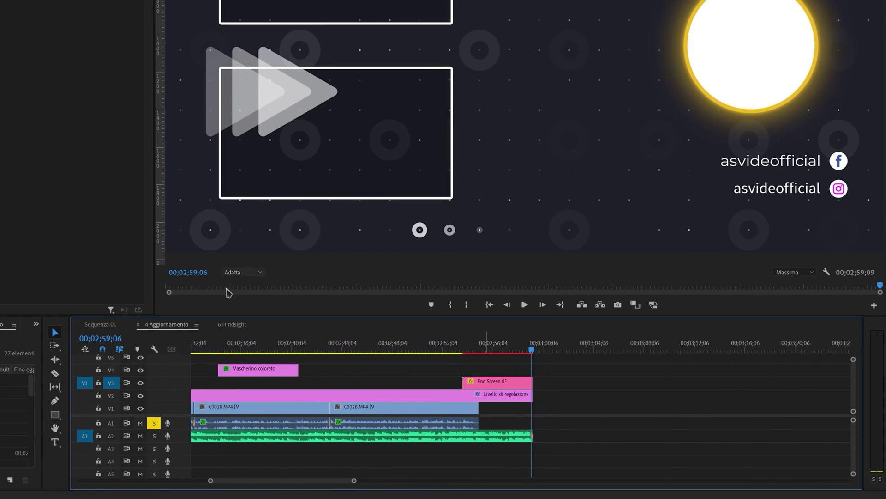
- Return to 6 Hindsight and scrub the timeline to confirm the 00;02;59;10 range
left_click(231, 324)
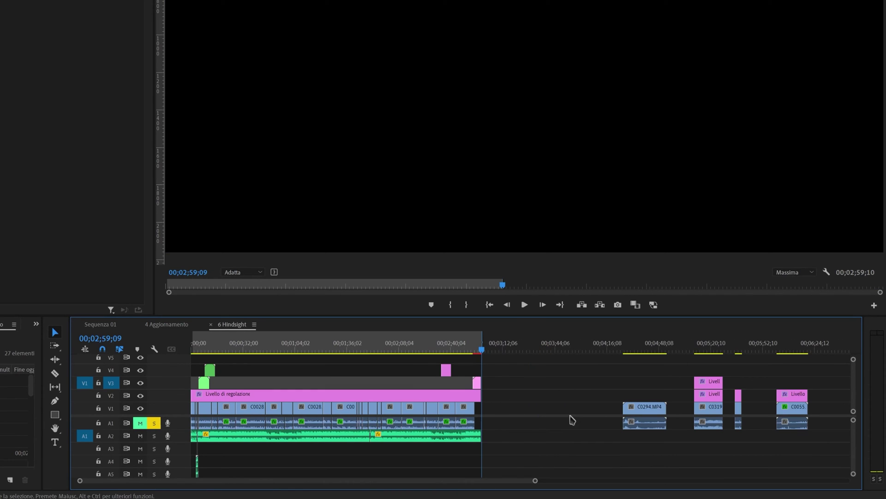
left_click_drag(510, 480, 584, 480)
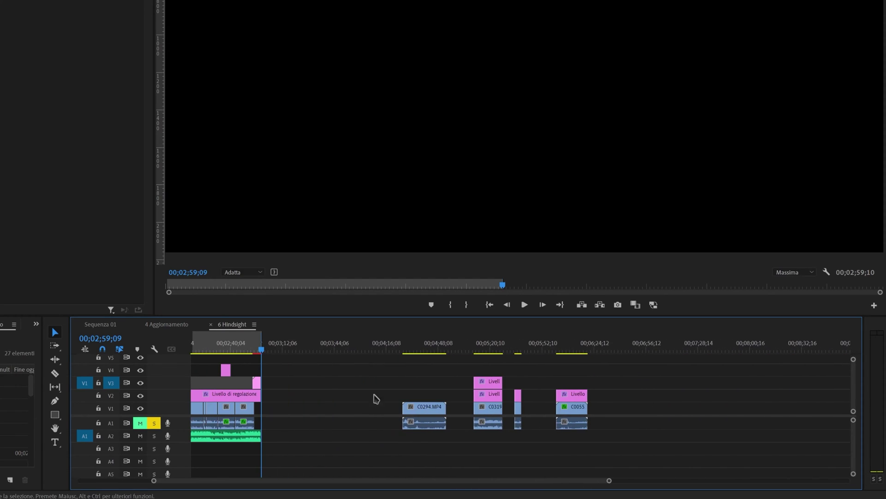
mouse_move(552, 481)
left_mouse_down()
mouse_move(774, 476)
mouse_move(478, 483)
mouse_move(559, 481)
left_mouse_up()
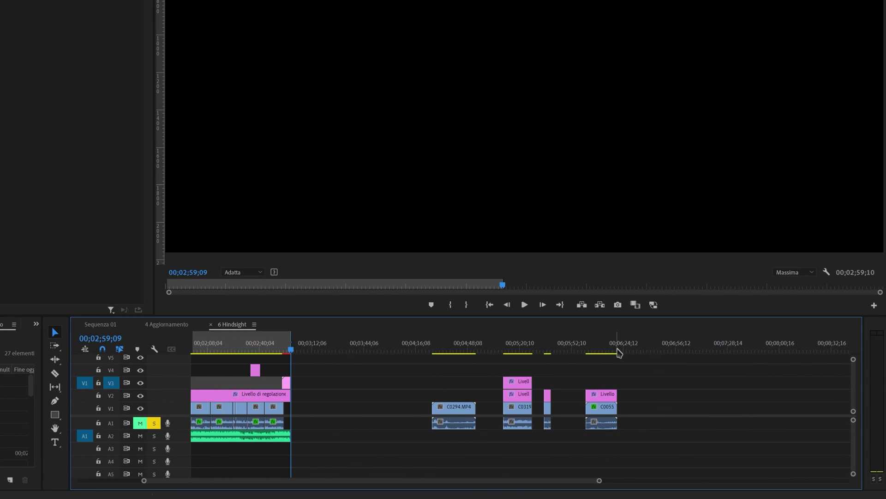
left_click_drag(394, 481, 353, 480)
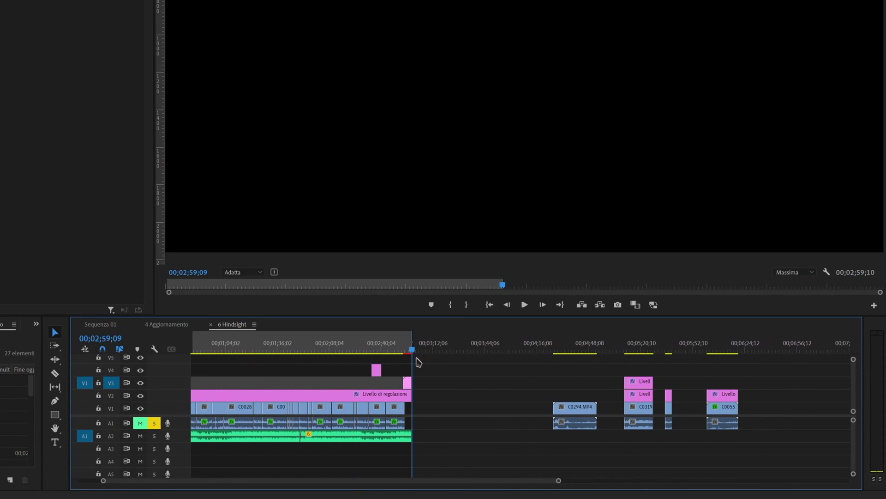
left_click_drag(558, 483, 400, 480)
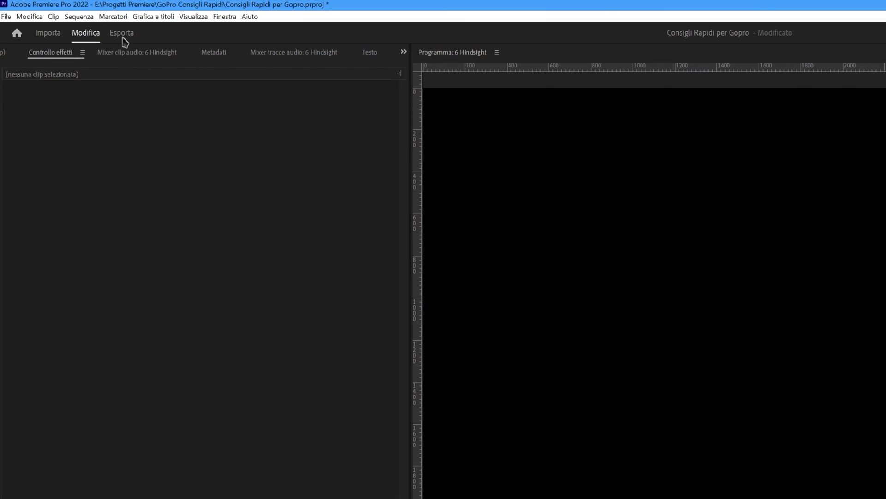
- Rename the export file to 'Test esportazione' and open the destination folder picker
left_click(123, 39)
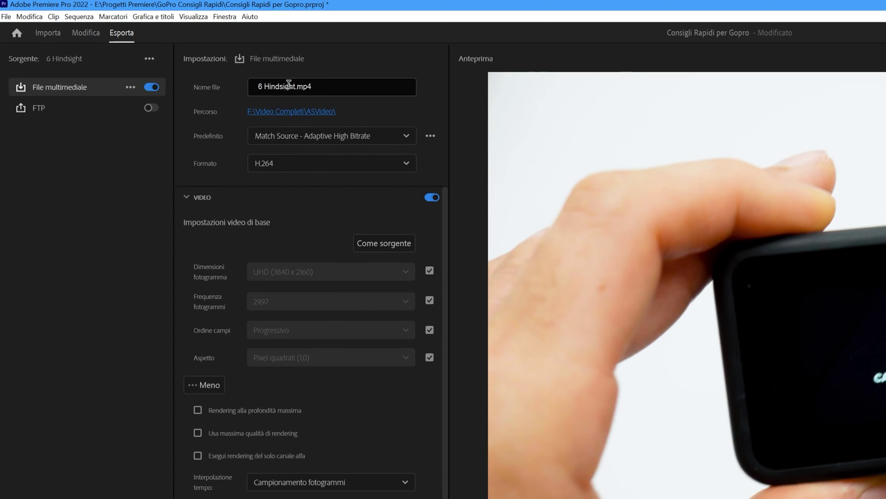
left_click(305, 86)
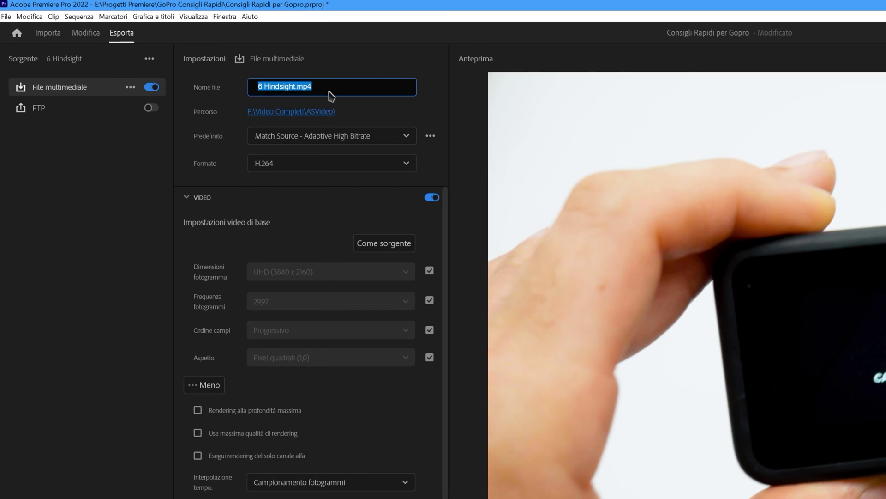
type("Test esportazione")
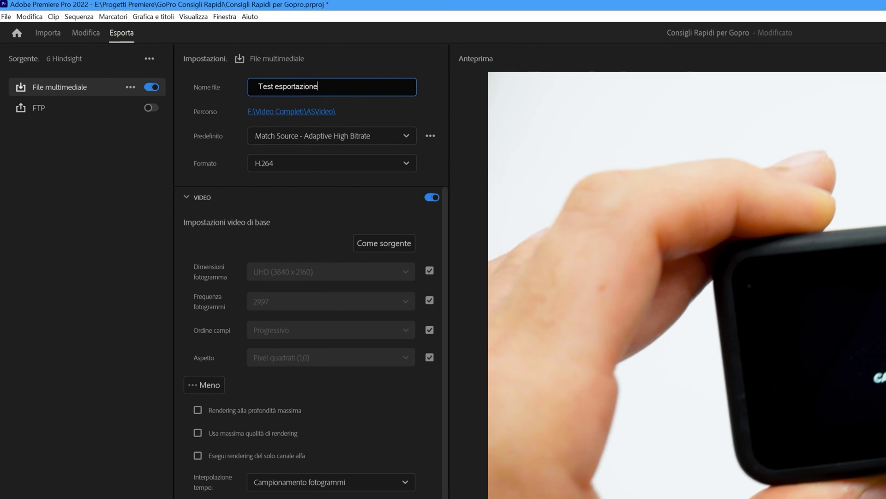
left_click(279, 115)
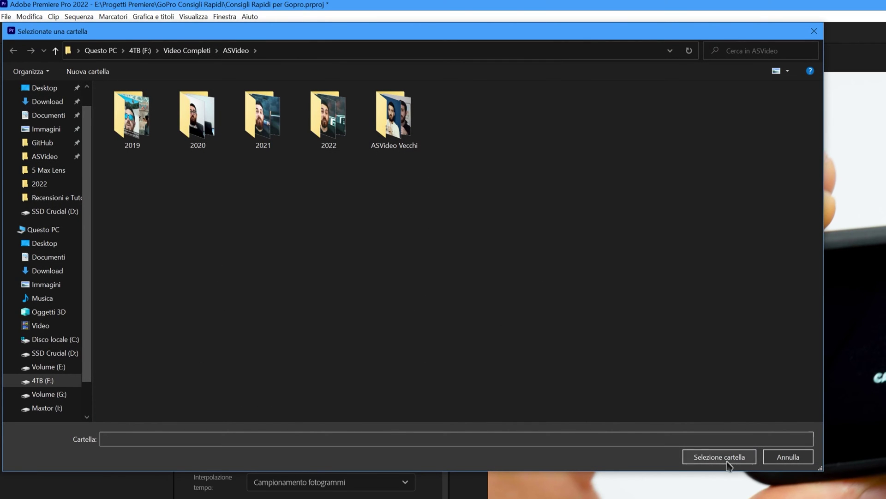
left_click(753, 455)
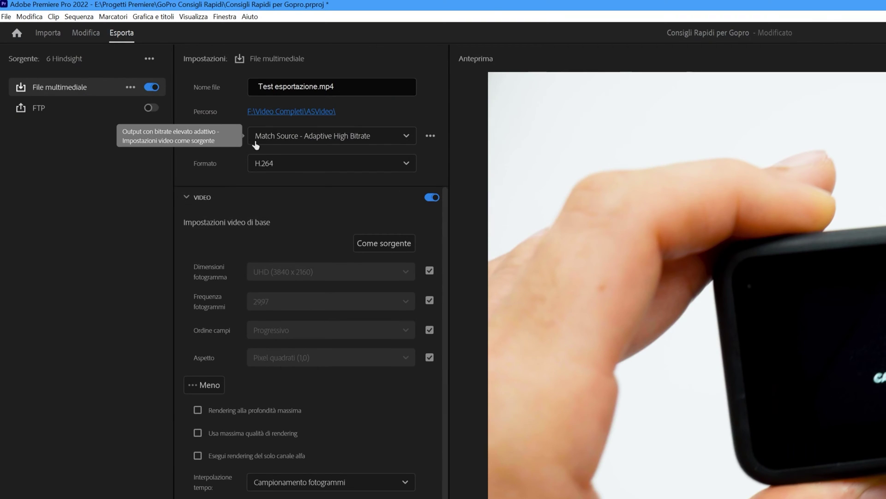
left_click(387, 141)
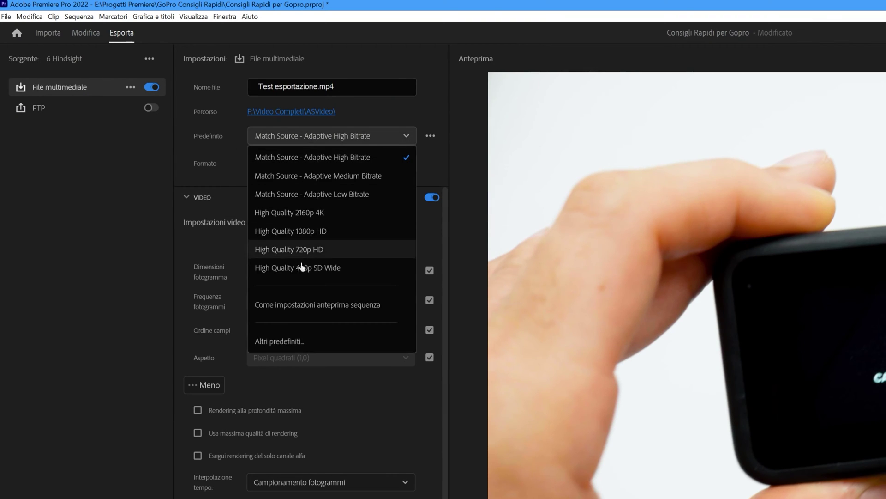
scroll(577, 243, "down", 10)
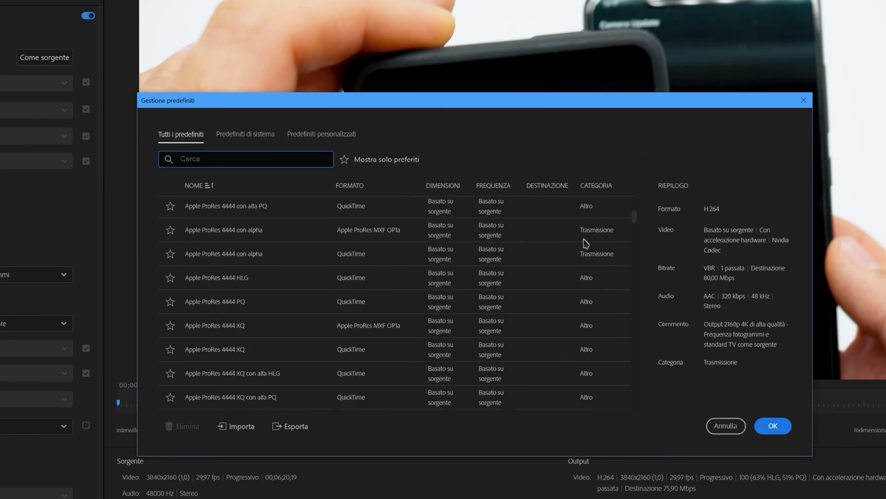
scroll(609, 296, "down", 5)
left_click(722, 425)
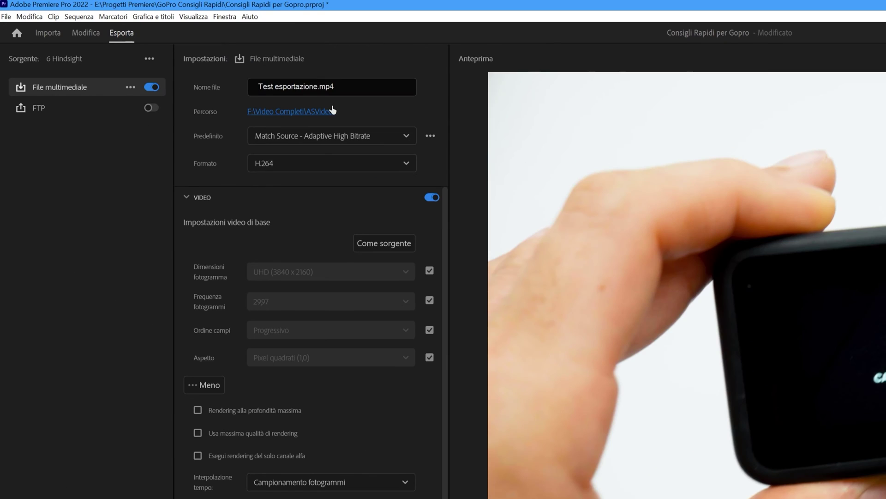
left_click(333, 139)
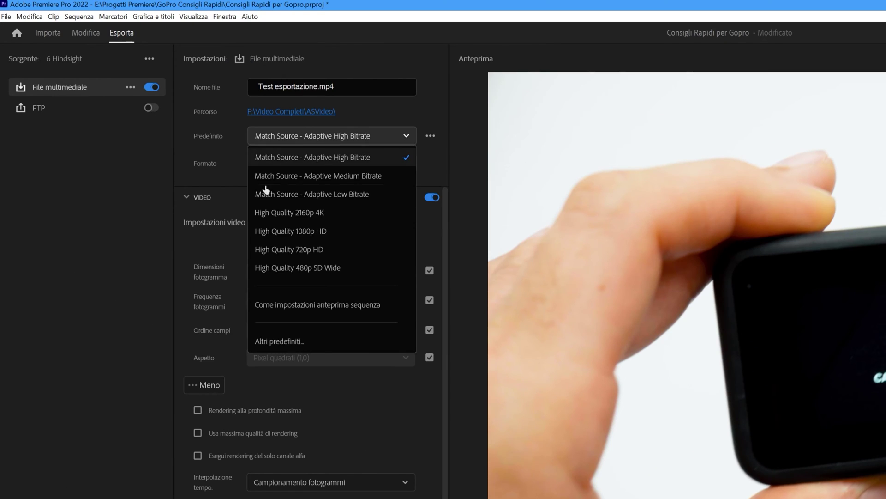
left_click(361, 161)
left_click(289, 160)
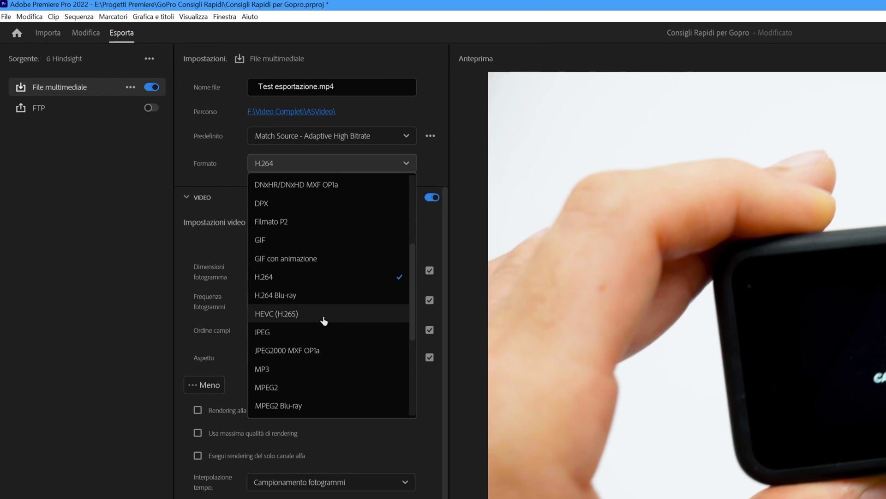
left_click(272, 279)
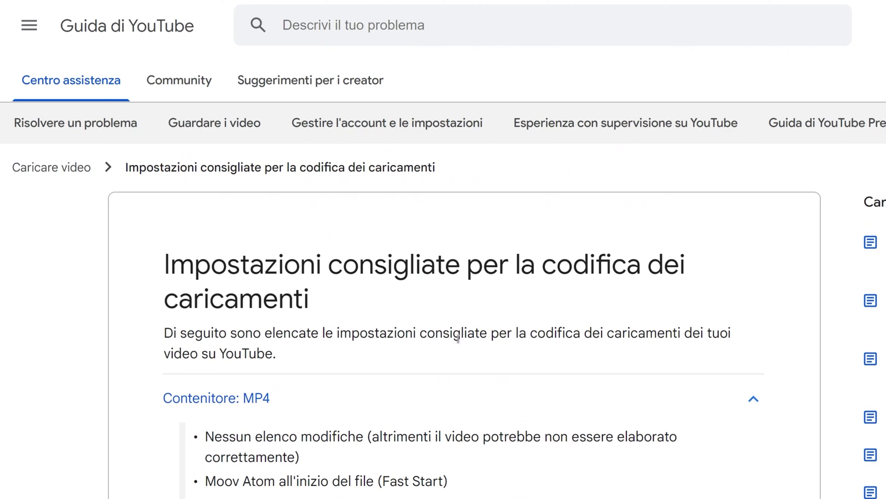
- Scroll YouTube's upload encoding guide to the bitrate table showing 35-45 Mbps for 2160p
scroll(457, 336, "down", 2)
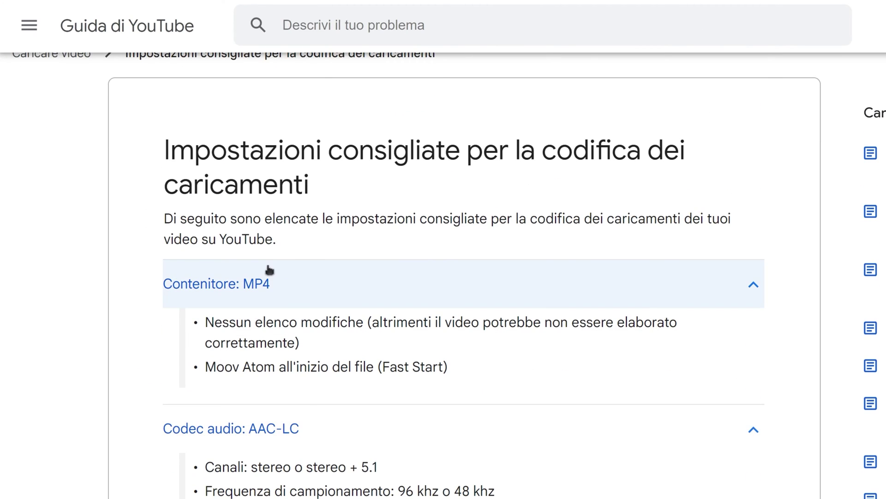
scroll(306, 144, "down", 1)
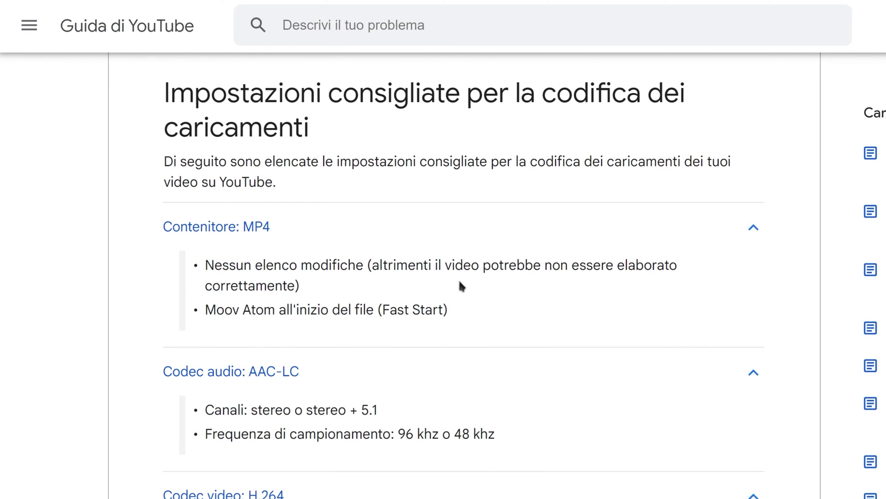
scroll(459, 282, "up", 2)
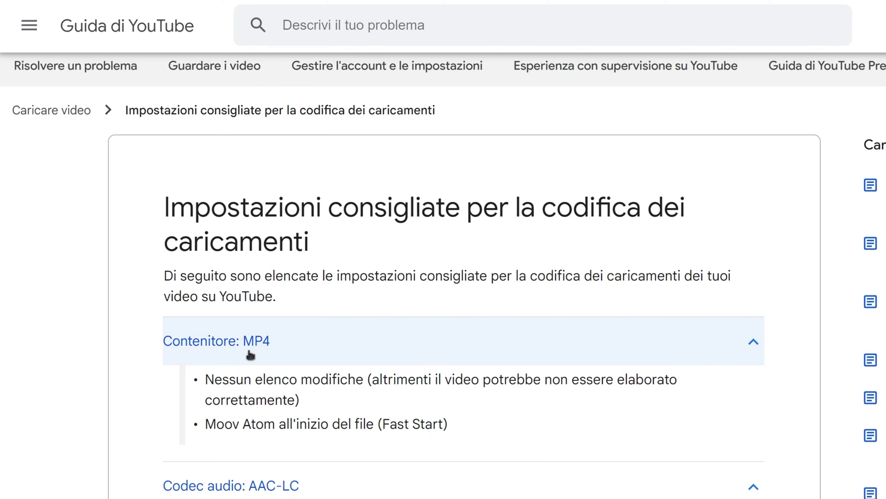
scroll(240, 317, "down", 2)
scroll(249, 386, "down", 2)
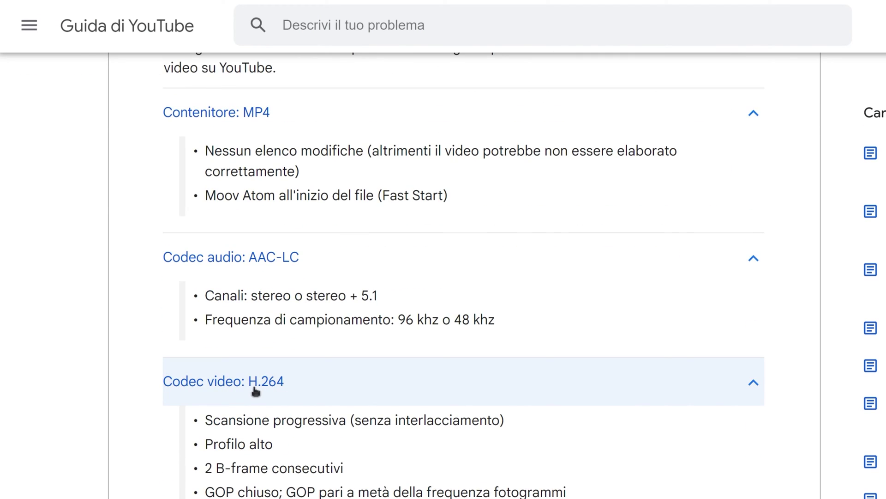
scroll(320, 428, "down", 2)
scroll(325, 413, "down", 4)
scroll(325, 407, "down", 3)
scroll(455, 332, "down", 2)
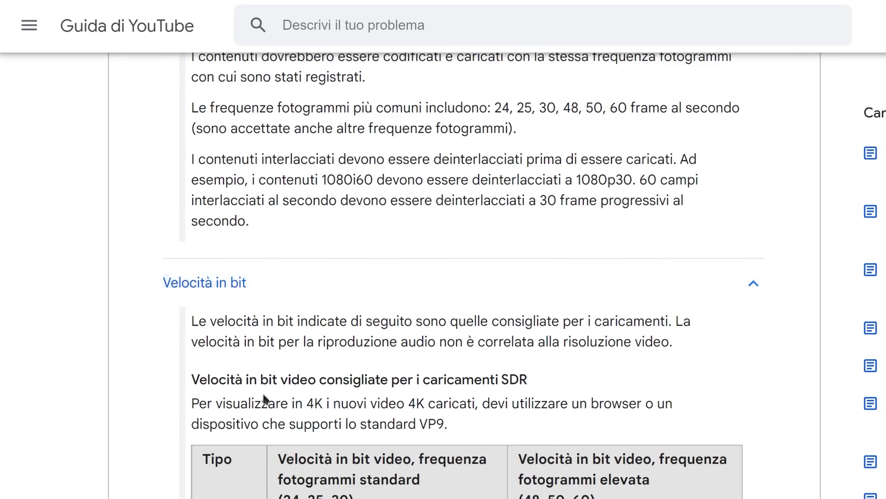
scroll(510, 424, "down", 2)
scroll(634, 438, "down", 4)
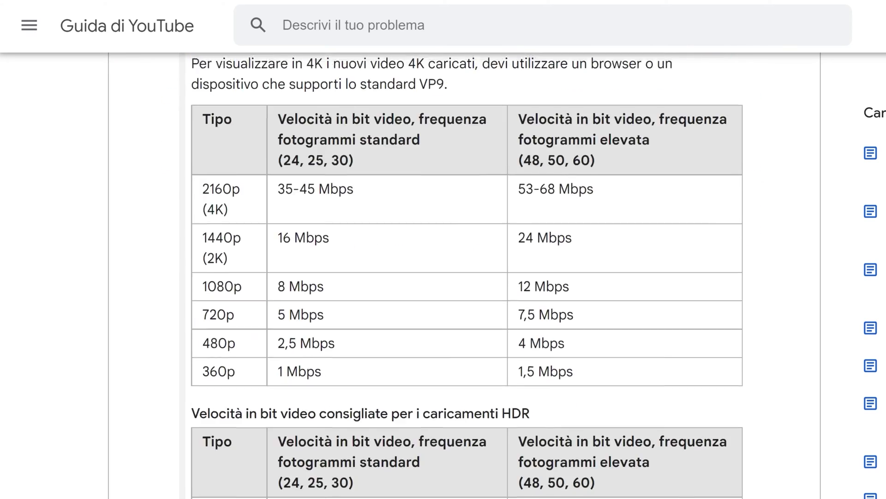
scroll(634, 439, "up", 3)
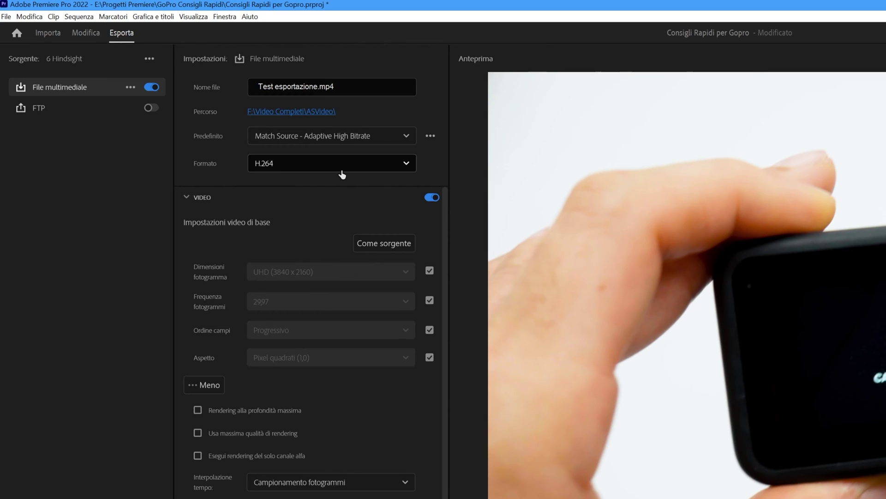
- Match video to source (UHD 3840x2160, 29.97 fps), switching the preset to Personale
left_click(206, 385)
left_click(186, 197)
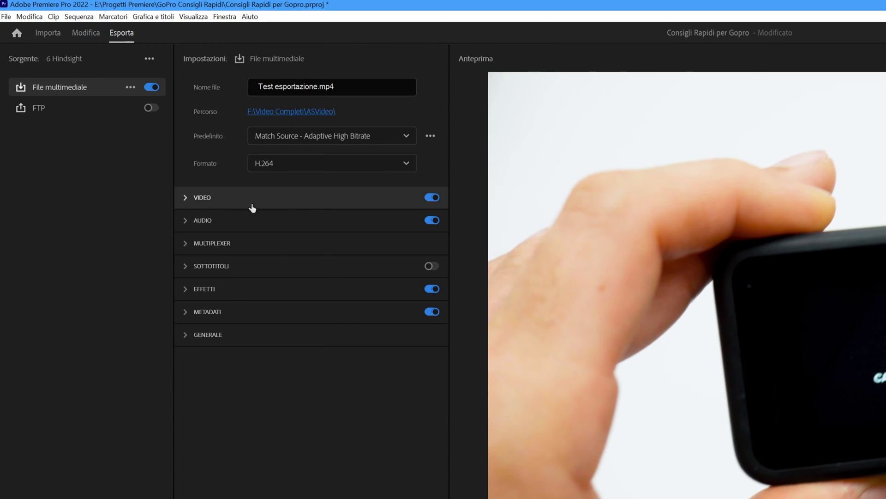
left_click(185, 198)
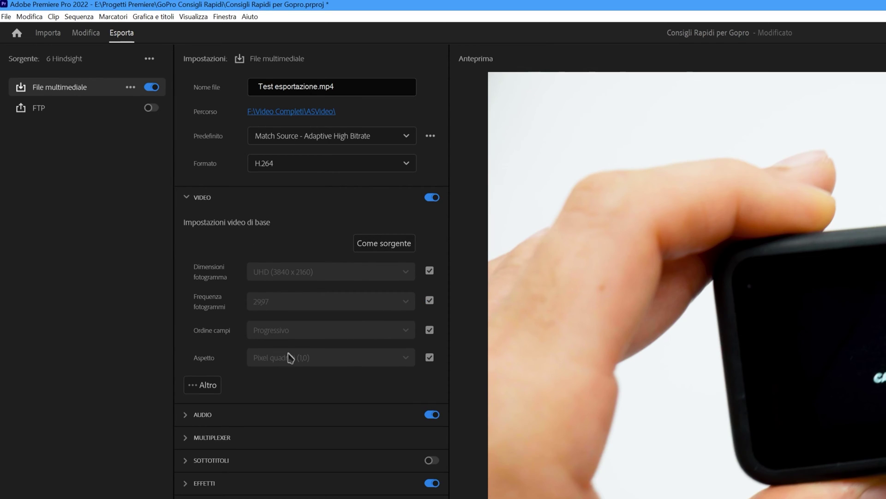
left_click(369, 252)
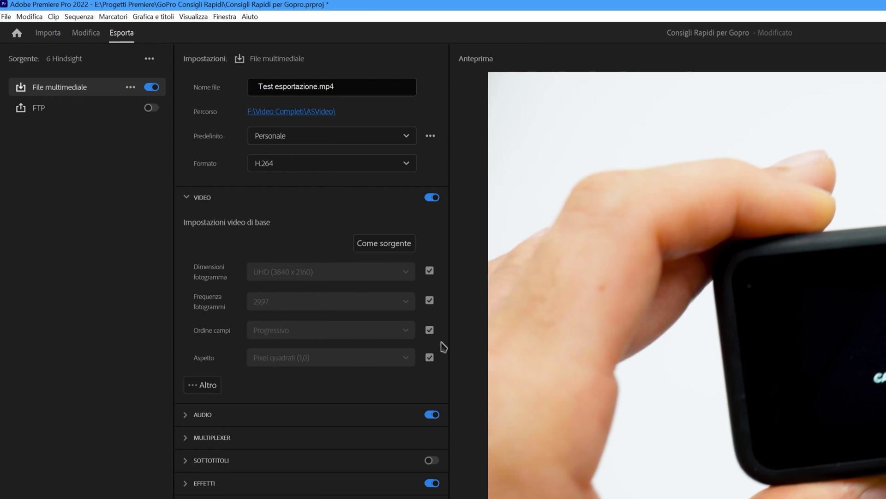
- Unlock frame size and, after trying Quad HD 2560x1440, set it to UHD 3840x2160
left_click(429, 271)
left_click(372, 272)
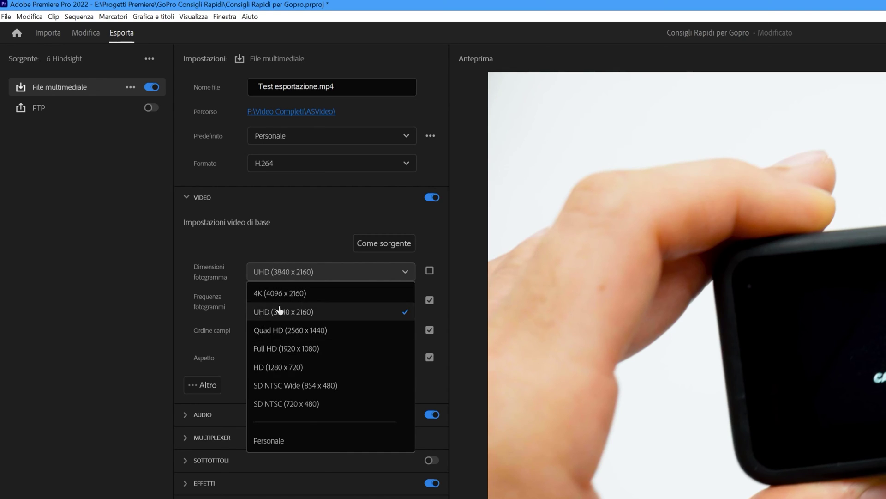
left_click(320, 318)
left_click(379, 278)
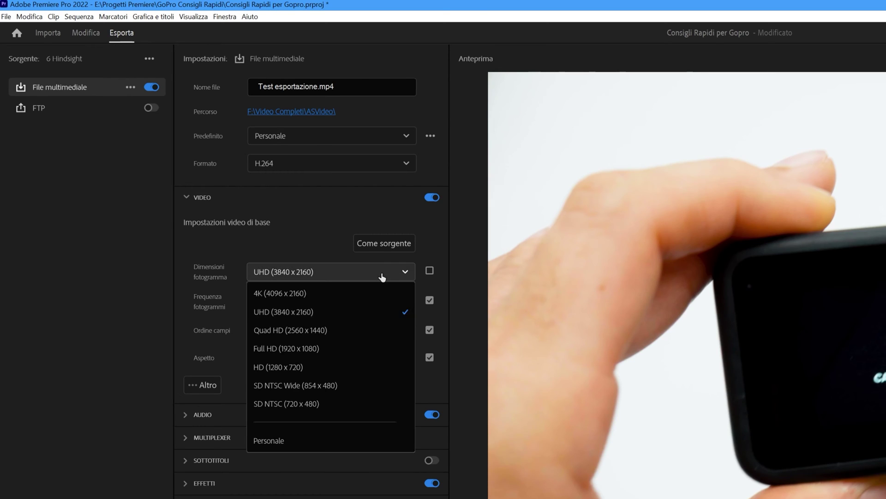
left_click(310, 338)
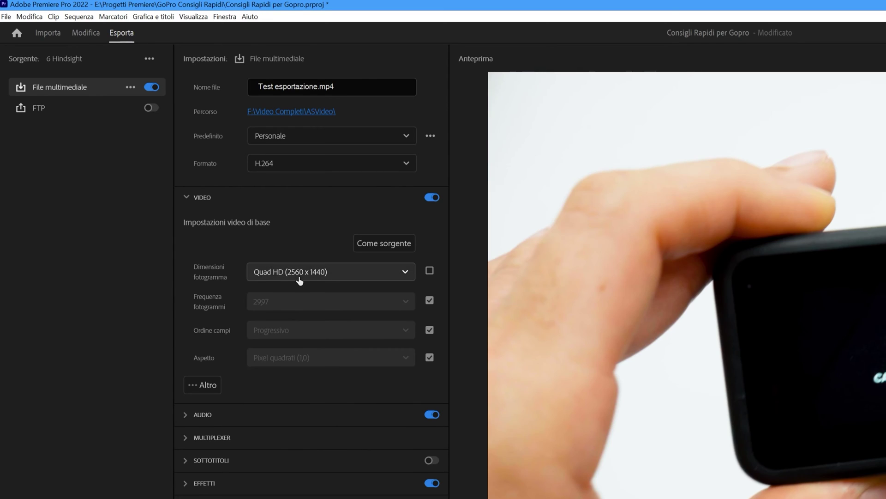
left_click(295, 273)
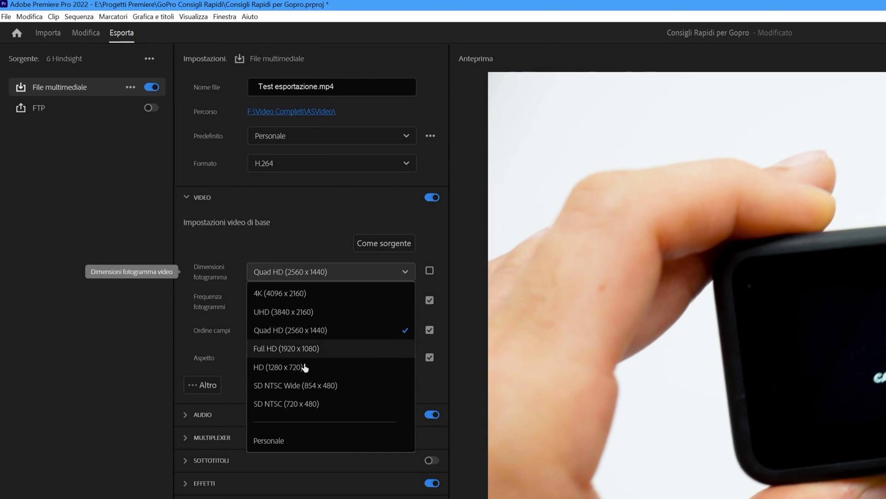
left_click(296, 312)
- Unlock the frame rate and keep it at 29,97 fps
left_click(429, 301)
left_click(351, 306)
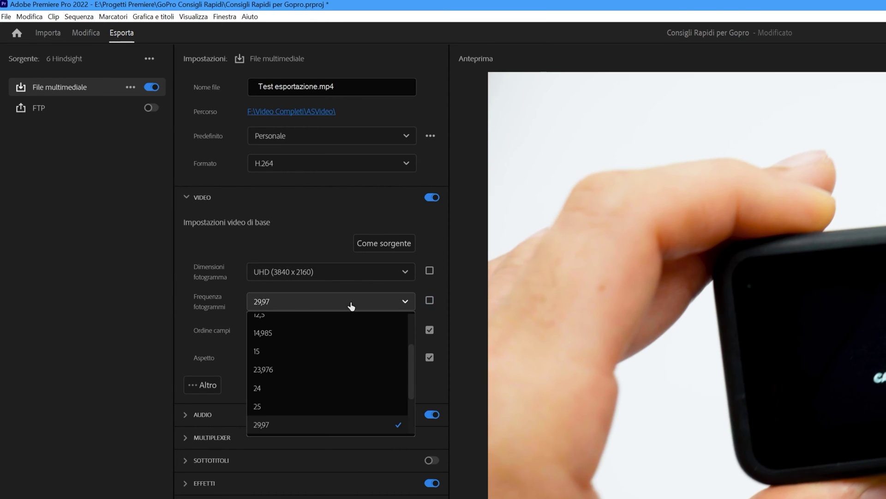
scroll(347, 342, "up", 1)
scroll(347, 348, "down", 2)
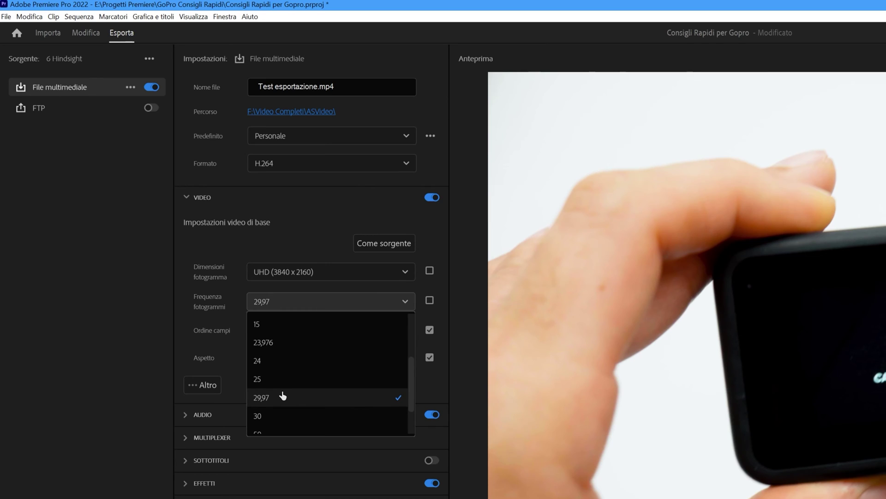
left_click(232, 308)
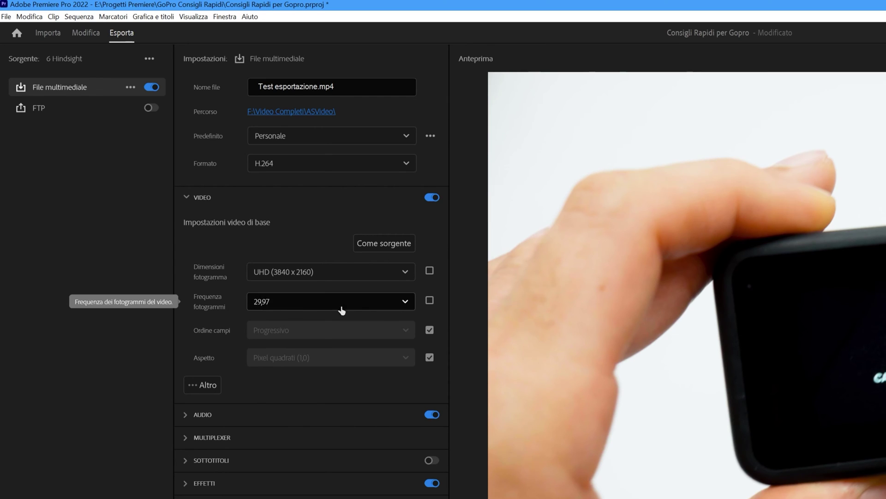
- Unlock field order and pixel aspect, browse aspect ratios, then rematch all four to source
left_click(429, 331)
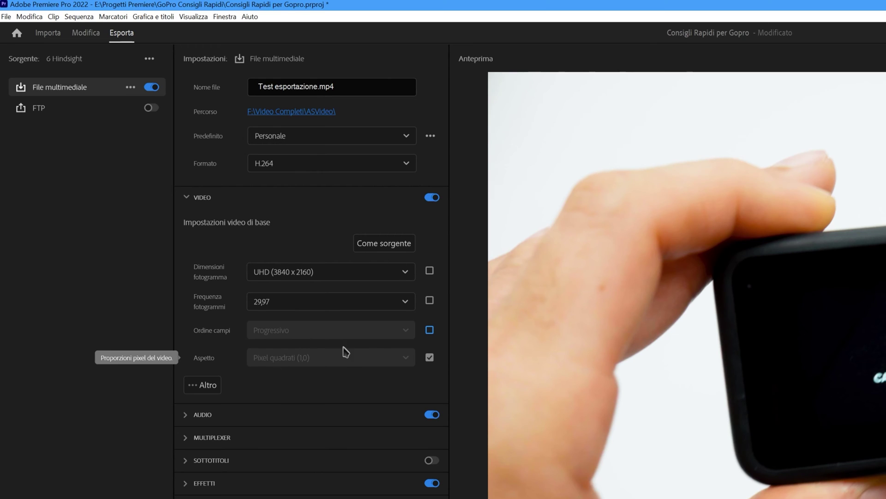
left_click(430, 357)
left_click(377, 363)
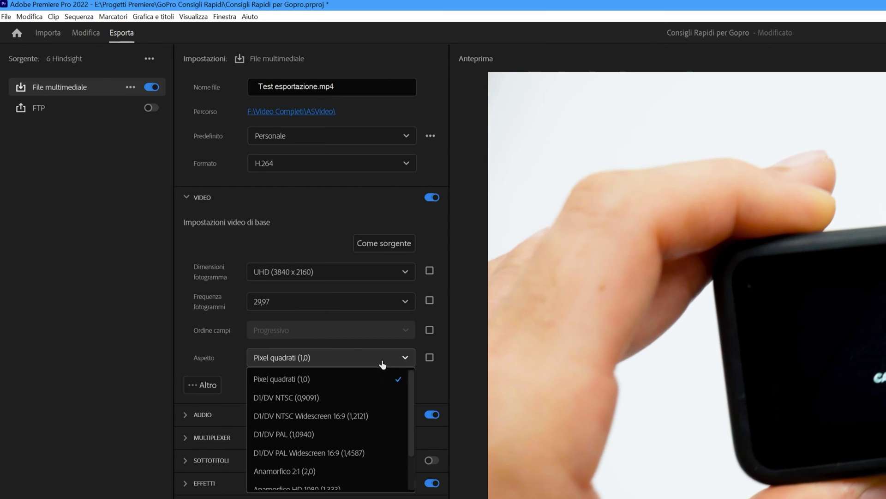
scroll(341, 384, "down", 3)
scroll(332, 401, "up", 1)
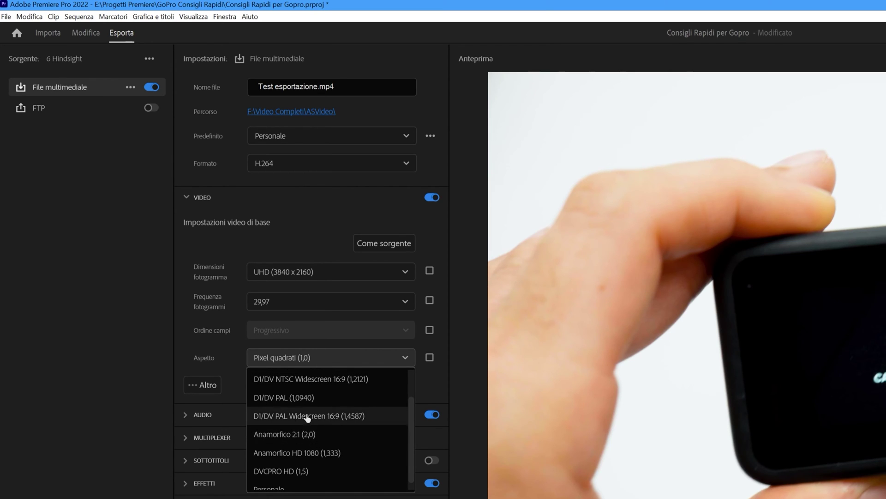
scroll(362, 438, "down", 1)
scroll(358, 408, "up", 1)
left_click(436, 368)
left_click(429, 357)
left_click(384, 244)
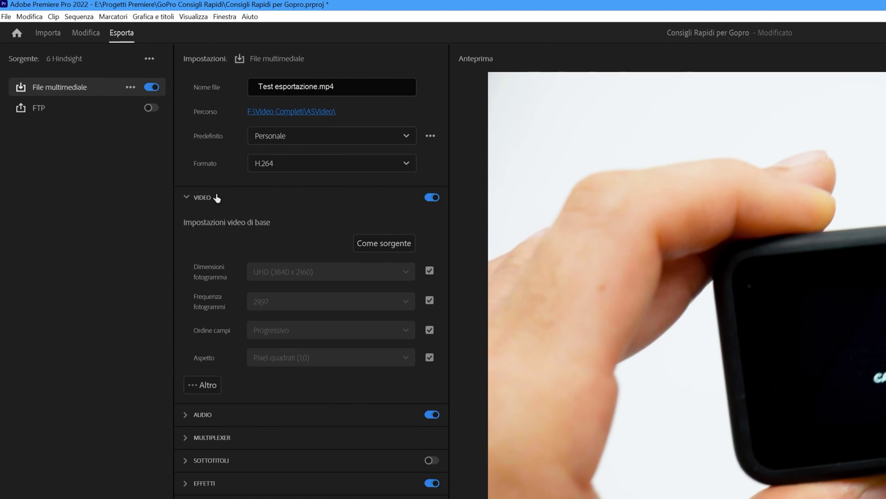
- Enable rendering at maximum depth and maximum render quality
left_click(204, 388)
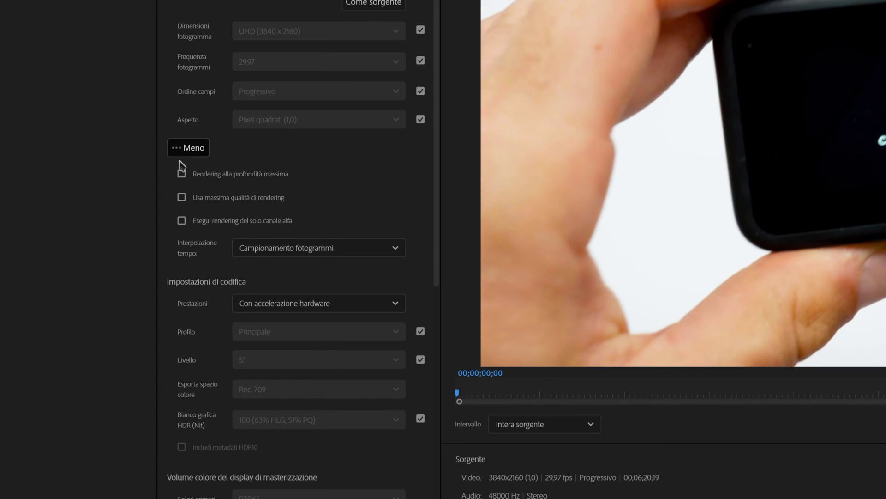
left_click(182, 174)
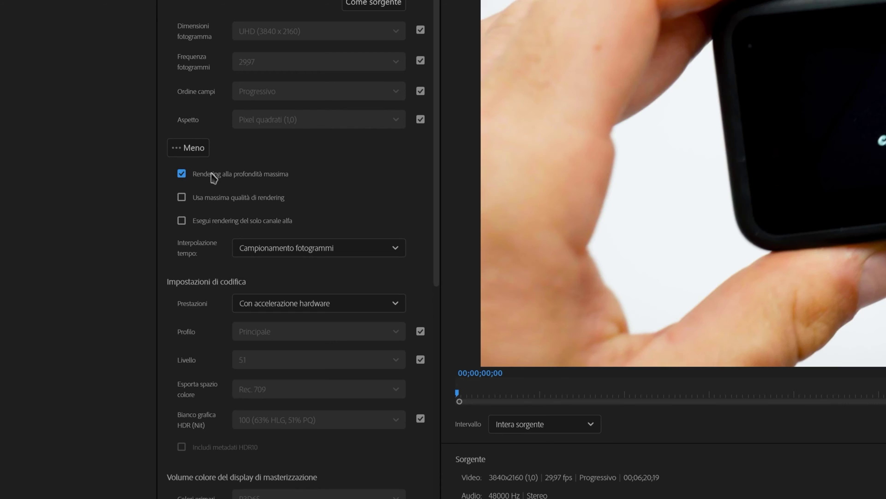
left_click(181, 197)
mouse_move(276, 175)
mouse_move(281, 197)
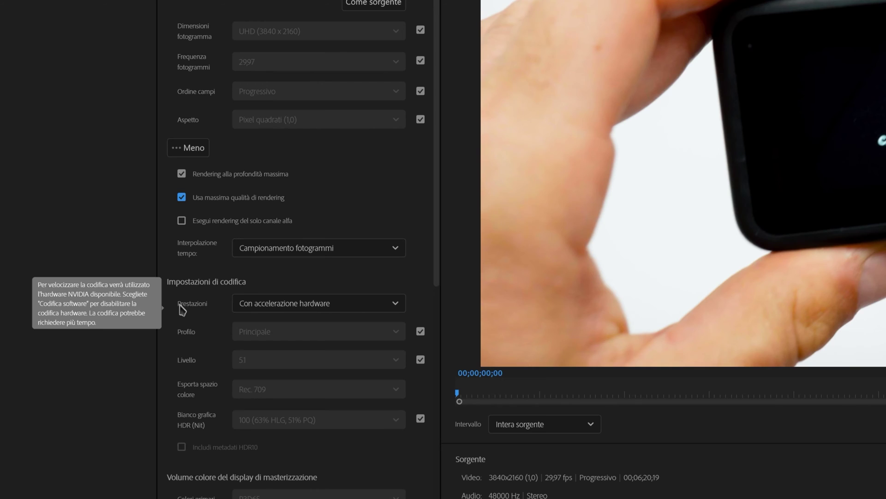
- Keep encoding performance set to 'Con accelerazione hardware'
left_click(265, 309)
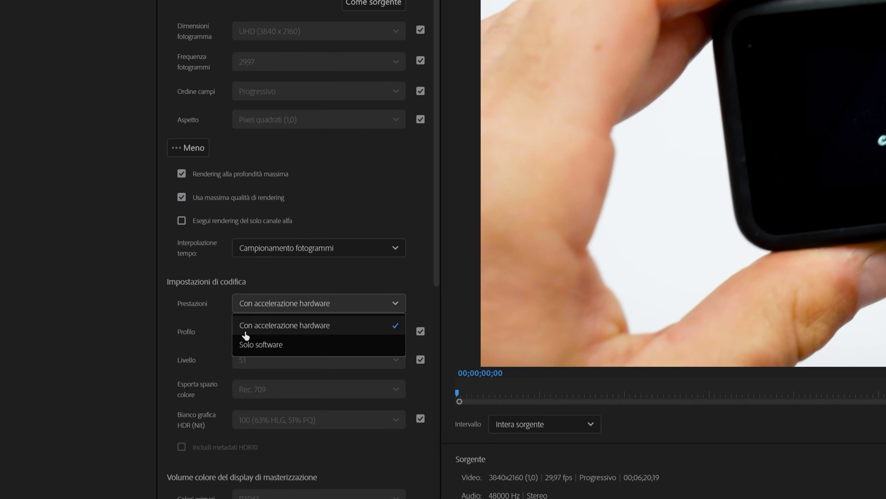
left_click(337, 333)
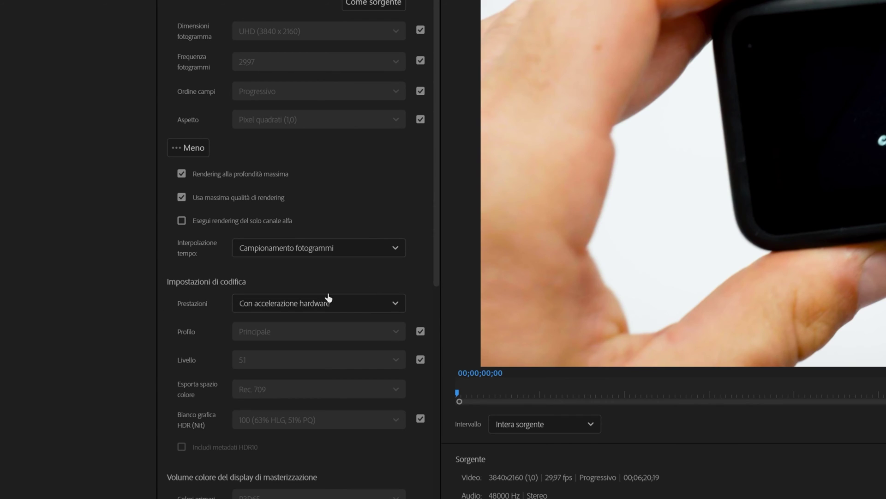
scroll(434, 263, "down", 3)
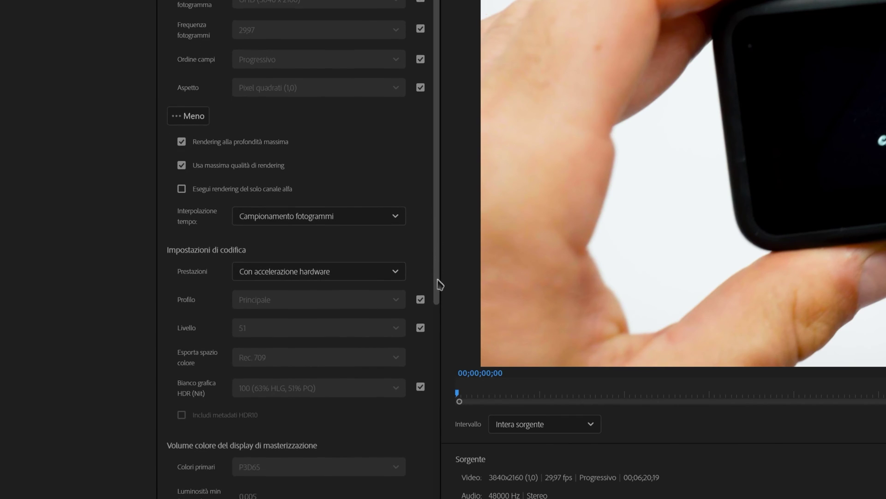
mouse_move(400, 234)
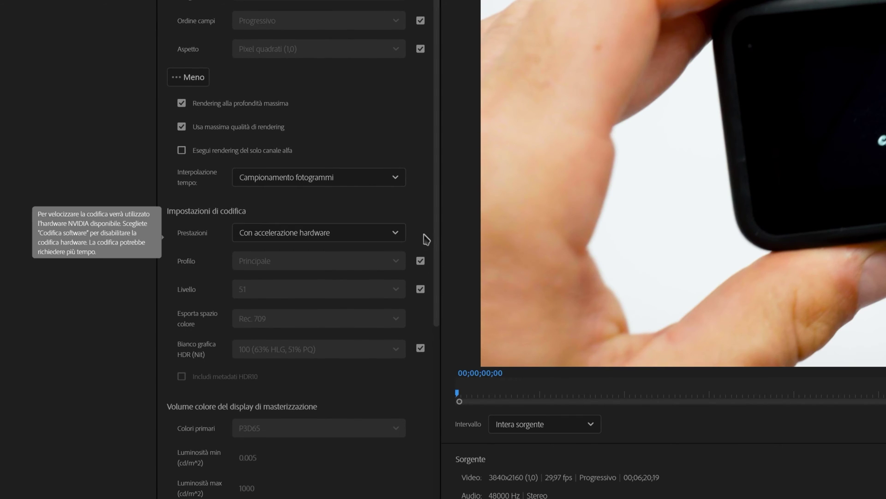
left_click(325, 236)
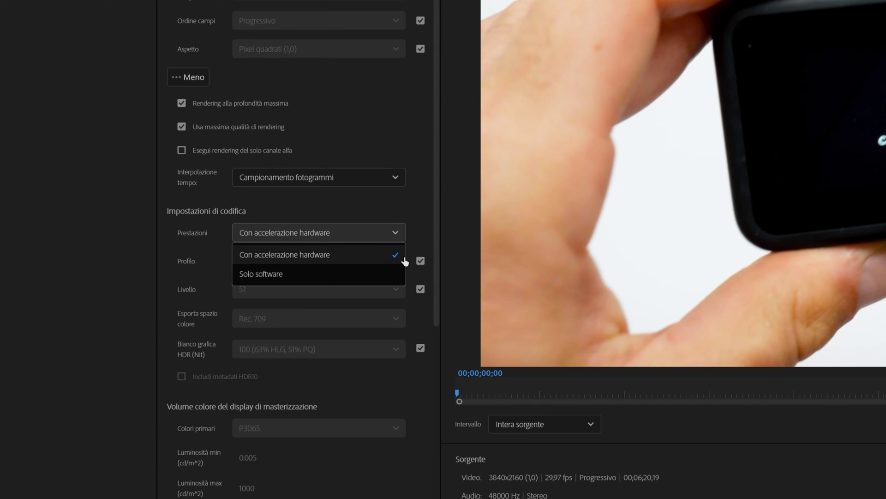
left_click(429, 236)
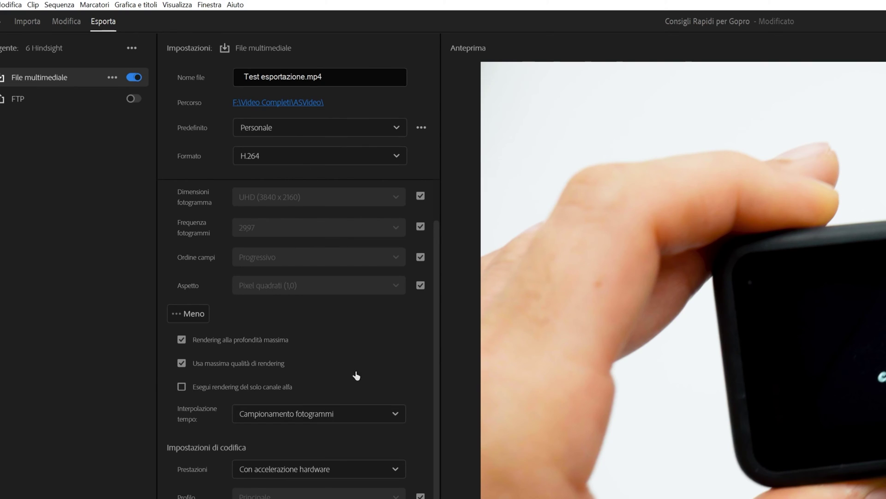
- Unlock profile and level from source, keeping Principale and level 5.1
left_click(420, 496)
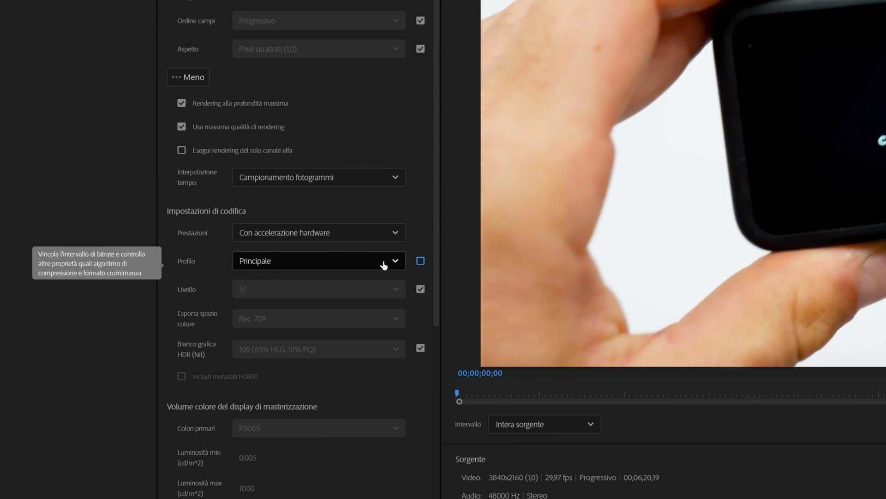
left_click(386, 497)
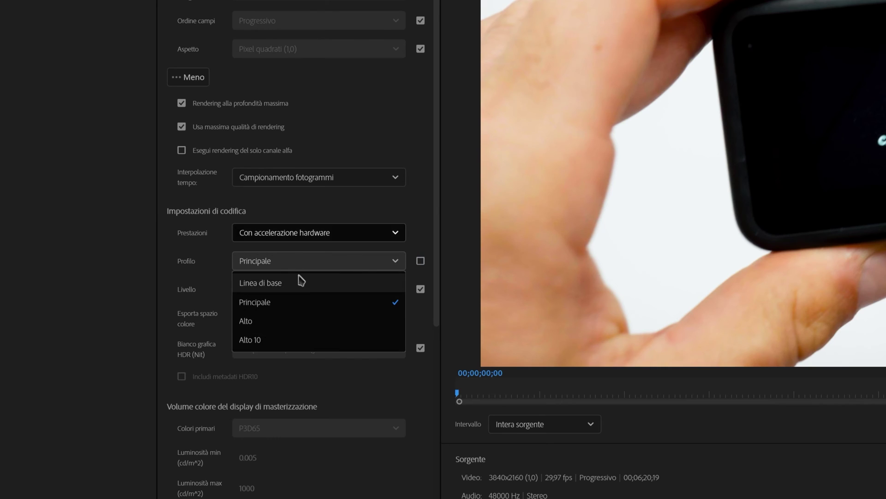
left_click(329, 306)
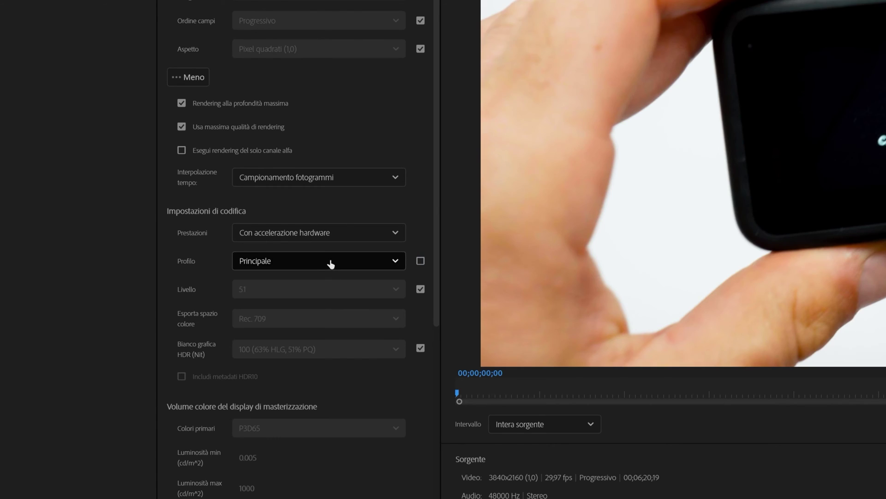
left_click(420, 289)
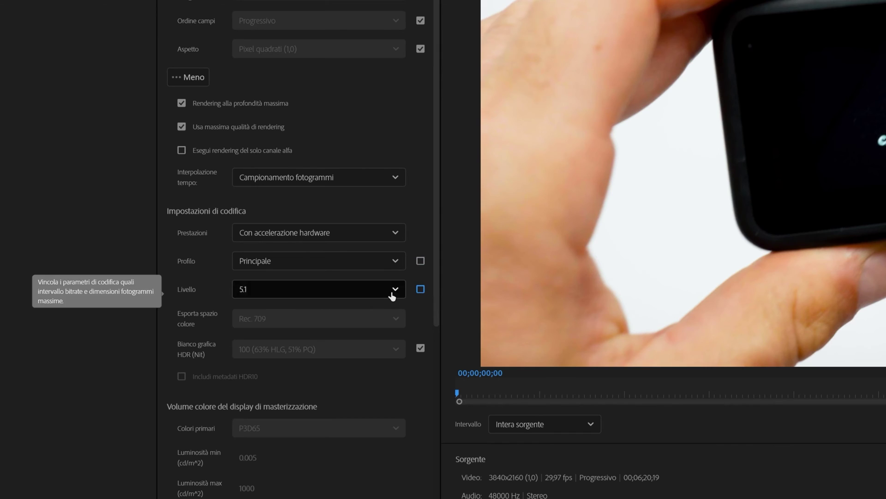
left_click(395, 288)
left_click(286, 415)
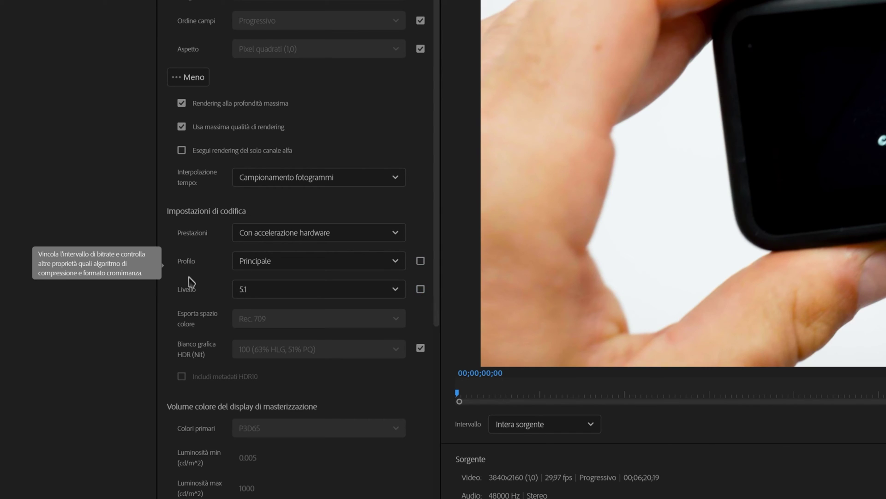
- Rematch profile and level to source and reveal the CBR 75.9 Mbps bitrate settings
scroll(318, 95, "down", 3)
left_click(420, 129)
left_click(421, 157)
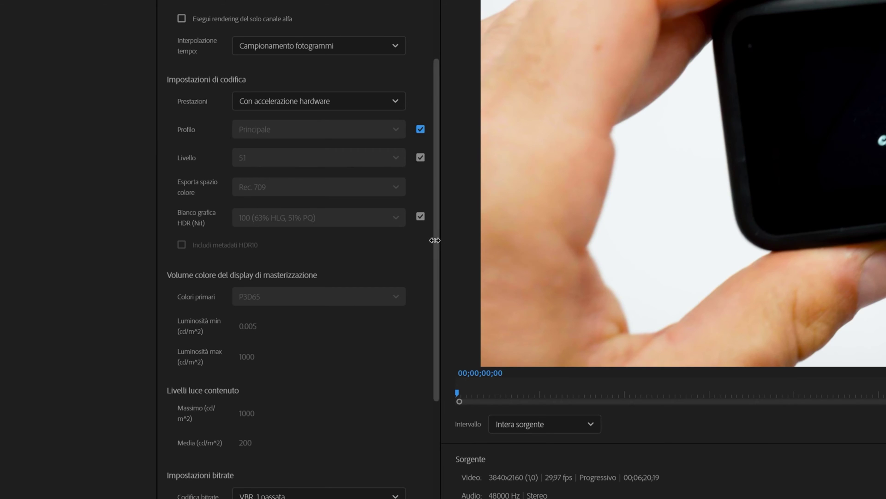
scroll(429, 297, "down", 2)
scroll(430, 382, "down", 2)
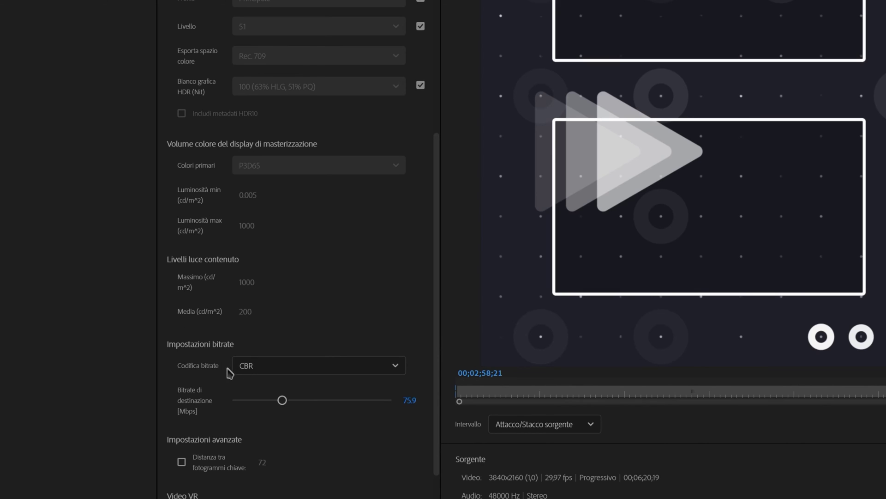
- Switch bitrate encoding from CBR to VBR, 2 passate and raise the maximum bitrate to 91.094 Mbps
left_click_drag(437, 325, 438, 396)
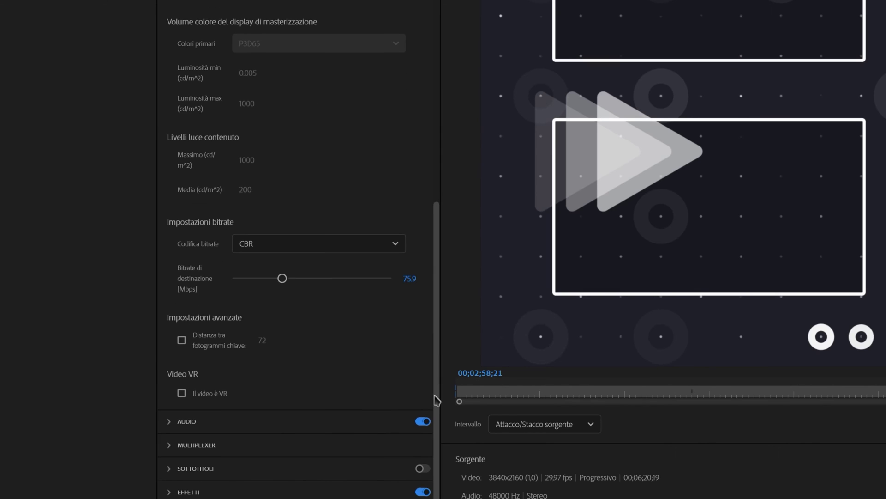
left_click(276, 249)
left_click(275, 262)
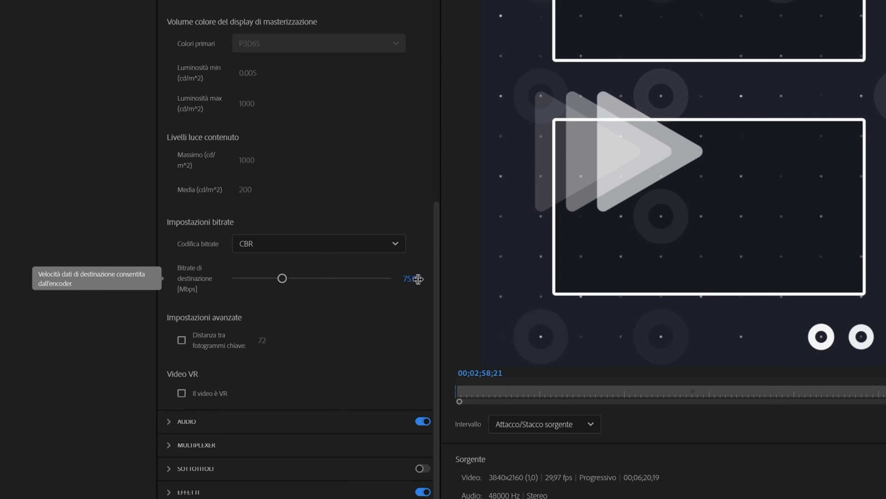
left_click(374, 244)
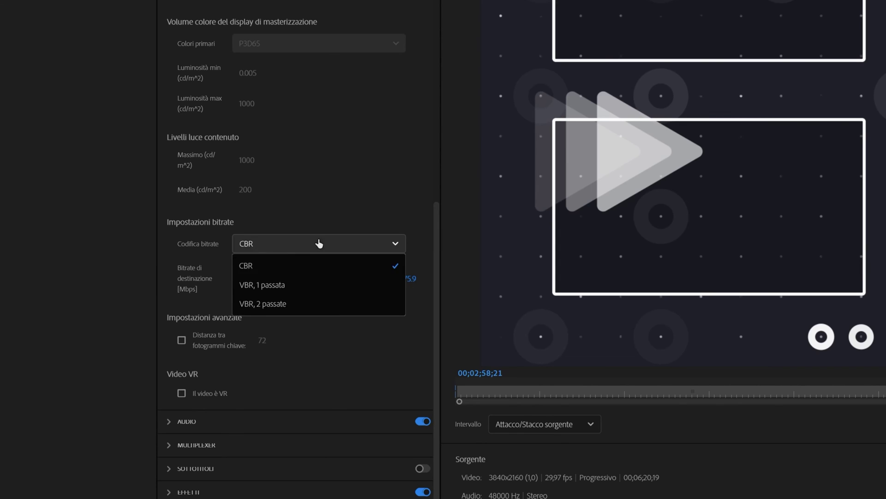
left_click(293, 307)
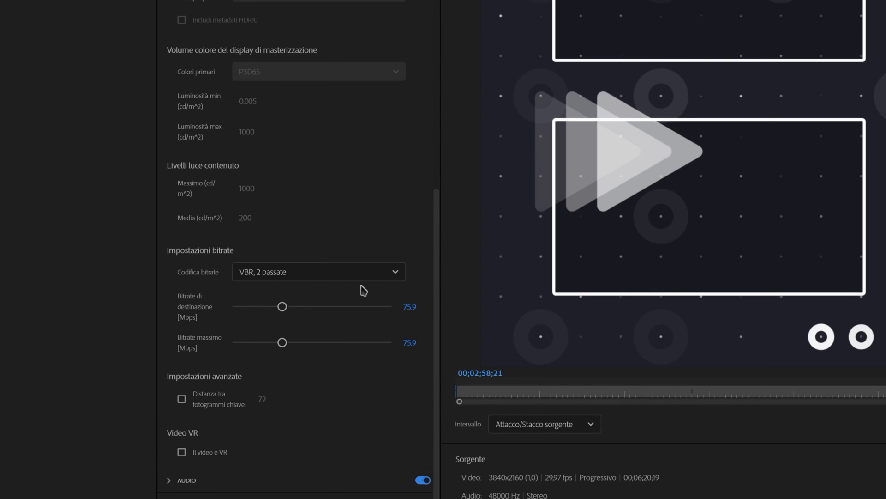
left_click_drag(282, 342, 291, 344)
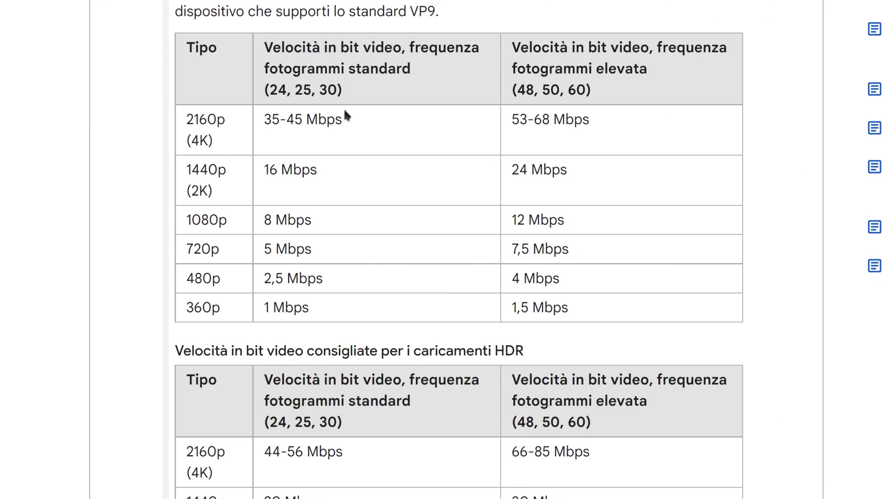
- Highlight the 4K video bitrates (35, 45, 53-68) and frame rates 30, 48, 60 in YouTube's table
left_click_drag(287, 121, 302, 120)
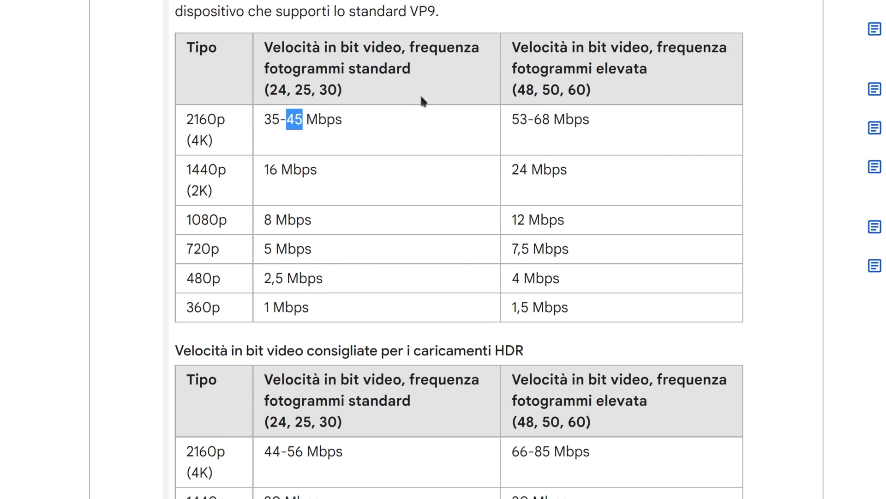
left_click_drag(320, 91, 335, 90)
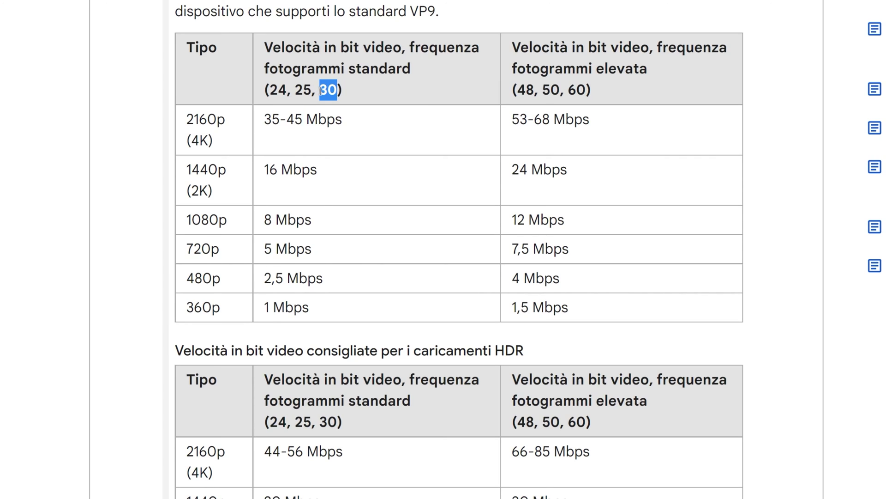
left_click(315, 92)
left_click_drag(288, 120, 303, 120)
left_click(306, 120)
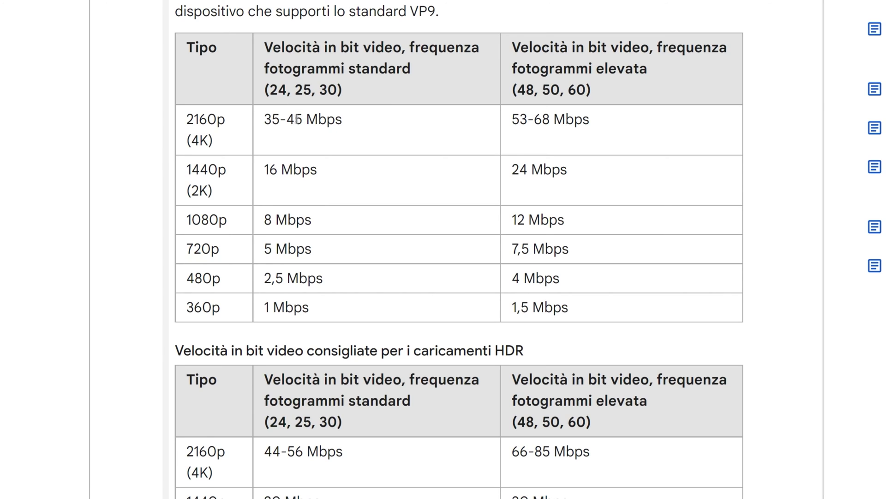
left_click_drag(517, 92, 534, 92)
left_click(601, 98)
left_click_drag(511, 119, 551, 121)
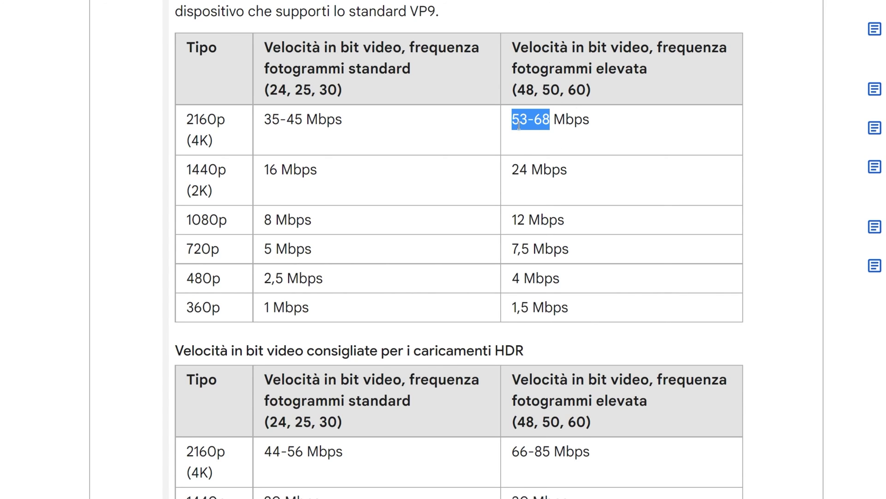
double_click(268, 120)
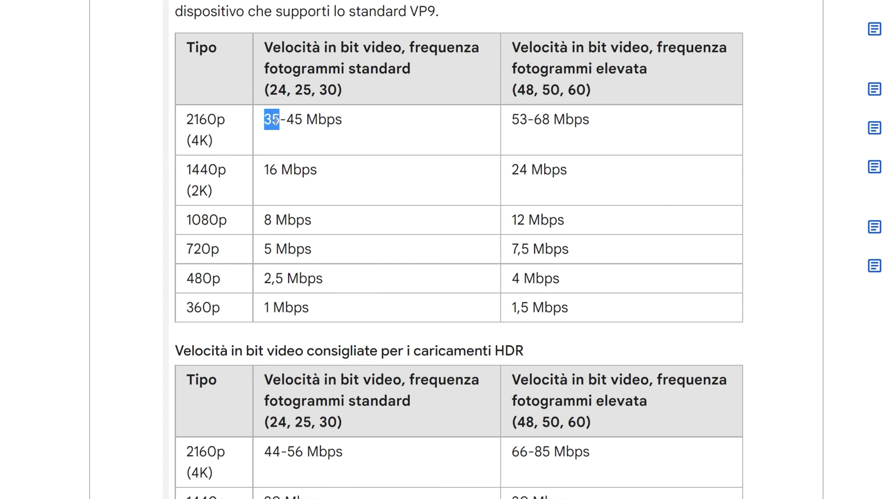
left_click(345, 89)
double_click(295, 119)
left_click(535, 103)
double_click(520, 91)
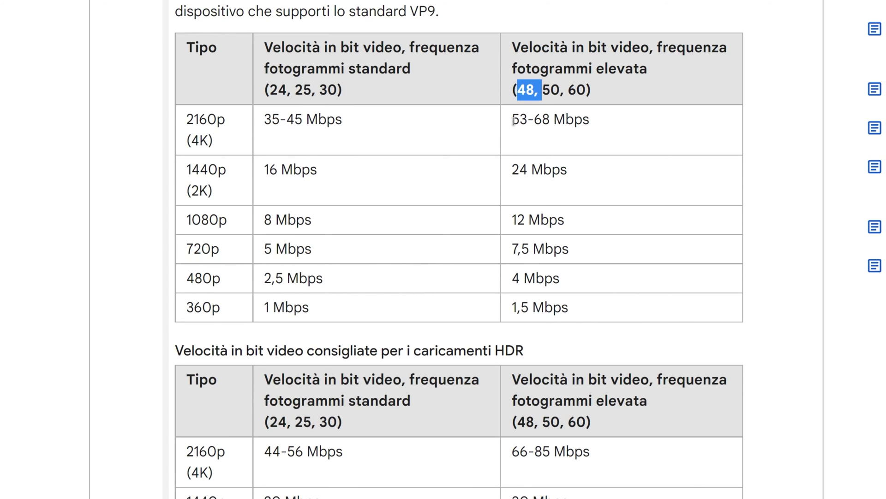
left_click(526, 119)
left_click_drag(568, 90, 592, 90)
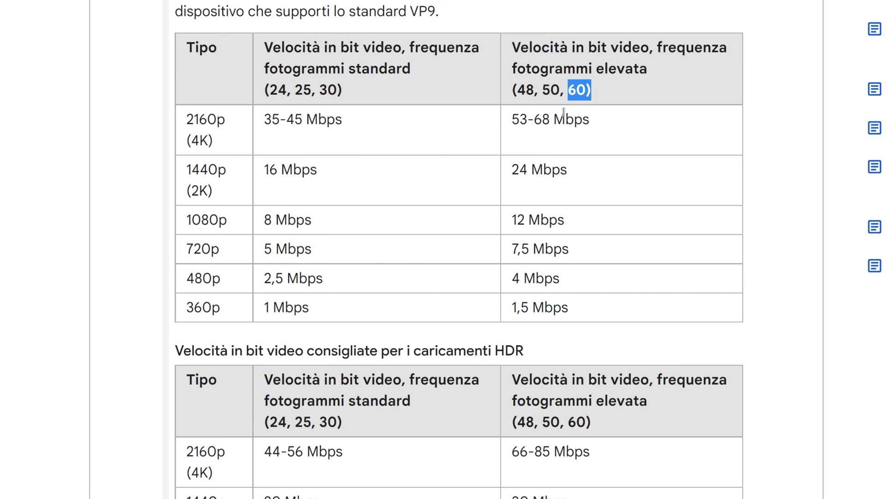
double_click(538, 120)
left_click(544, 133)
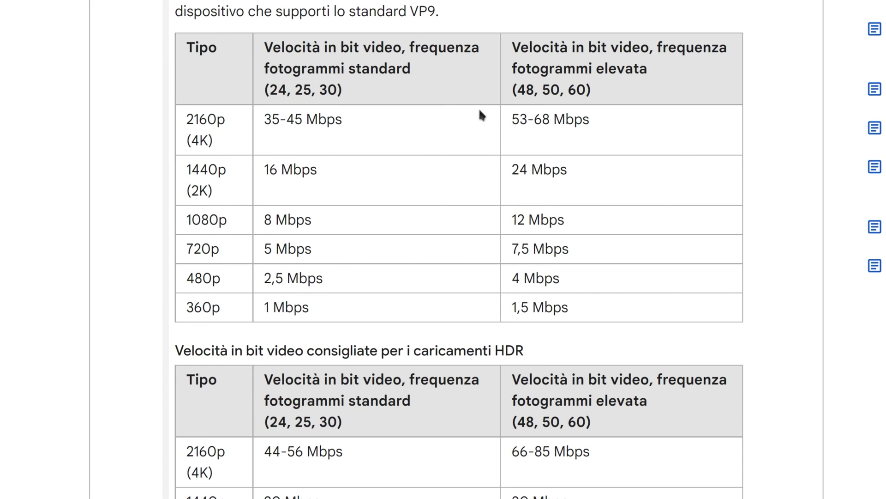
- Scroll down to the audio table and select the stereo 384 kbps and 5.1 512 kbps values
scroll(479, 110, "down", 3)
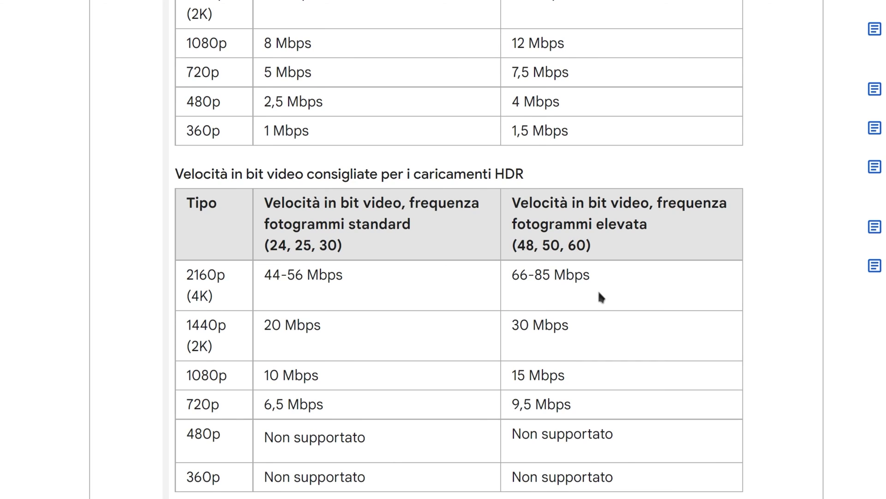
scroll(598, 290, "down", 3)
scroll(295, 265, "up", 1)
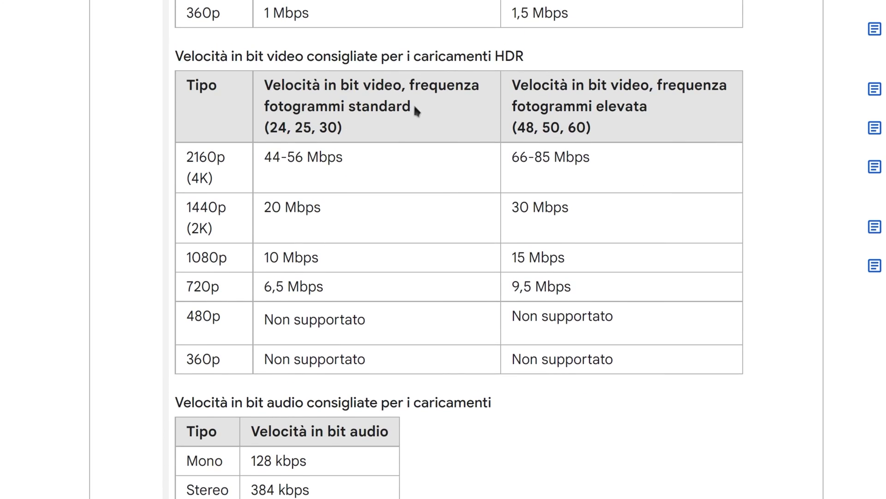
scroll(415, 104, "down", 2)
left_click_drag(204, 284, 333, 284)
left_click(198, 386)
mouse_move(323, 402)
left_mouse_down()
mouse_move(239, 368)
mouse_move(206, 342)
left_mouse_up()
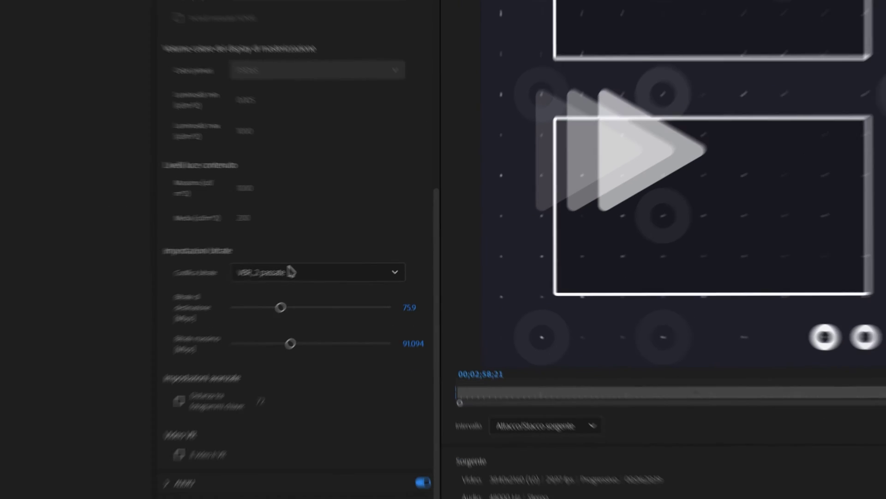
- Switch the encoding to CBR and set the target bitrate to 45 Mbps
left_click(308, 273)
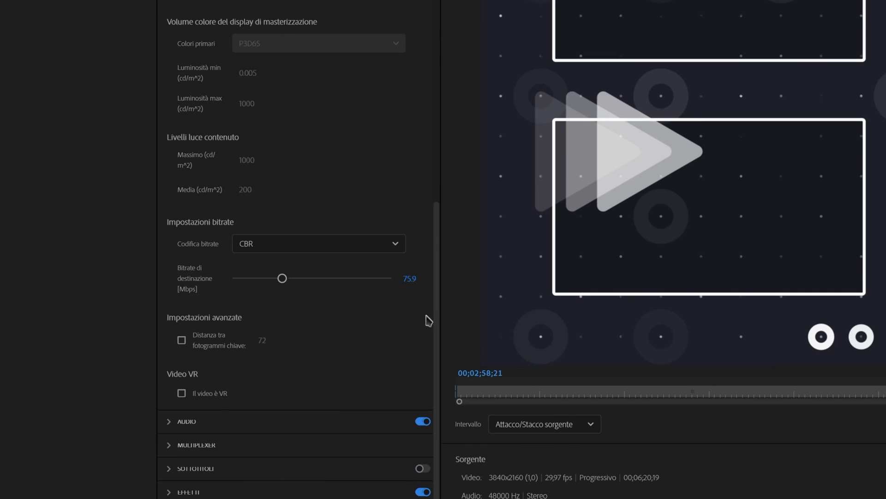
left_click(411, 278)
type("45")
key("Return")
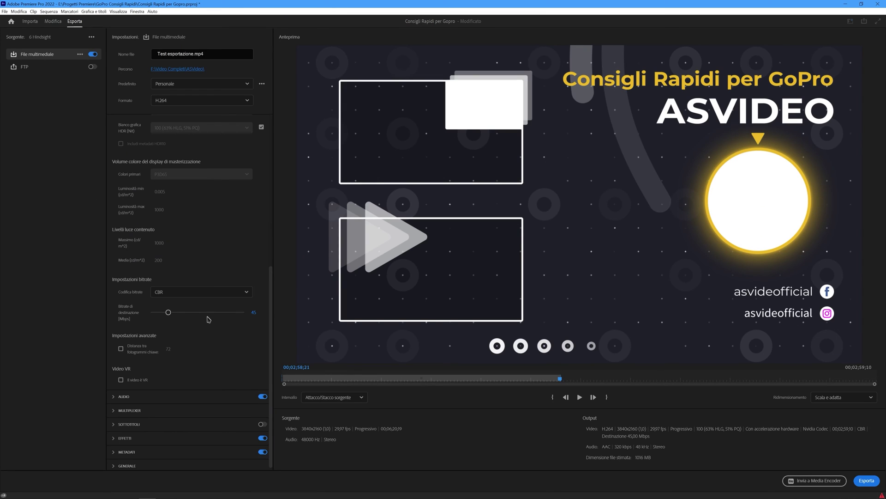
- Lower the target bitrate to 40 Mbps, bringing the estimated file size to 904 MB
left_click_drag(169, 312, 180, 314)
left_click(257, 312)
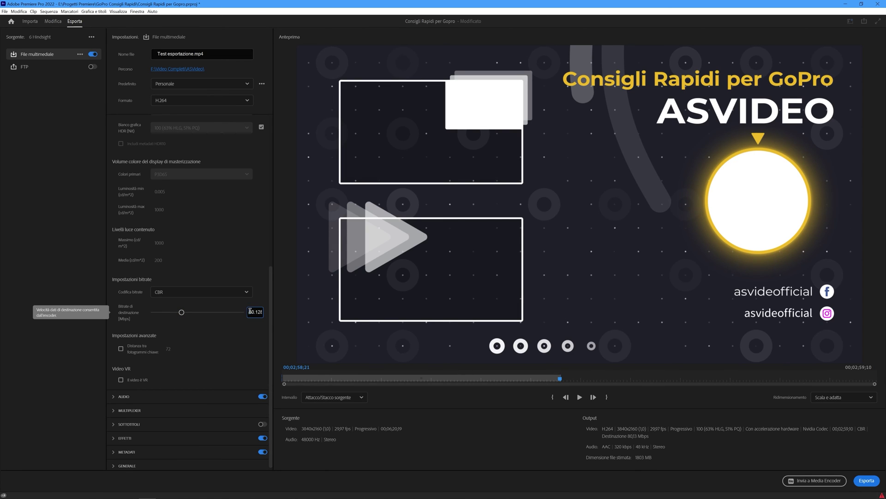
type("40")
key("Return")
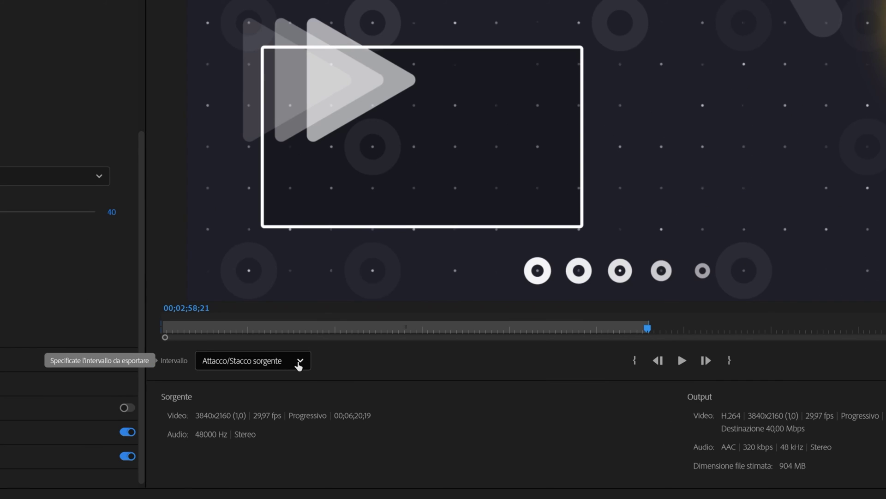
- Set the export range to the whole source and view the full 4 Aggiornamento timeline
left_click(341, 399)
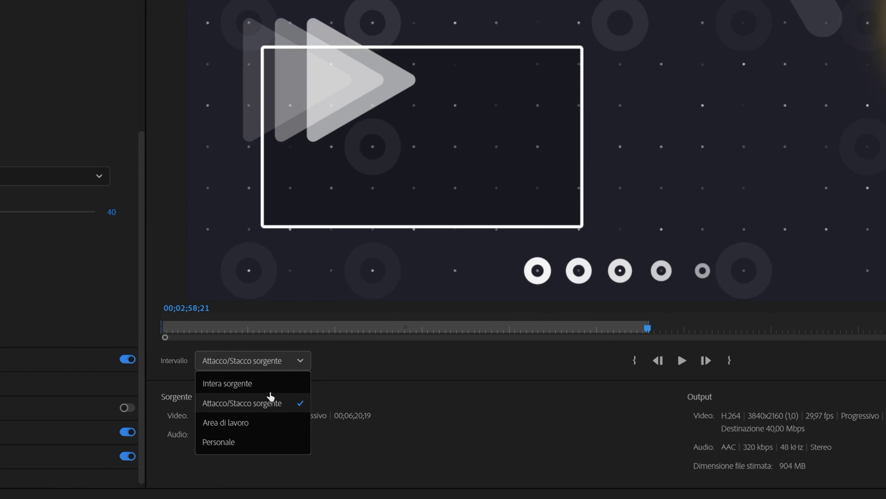
left_click(267, 385)
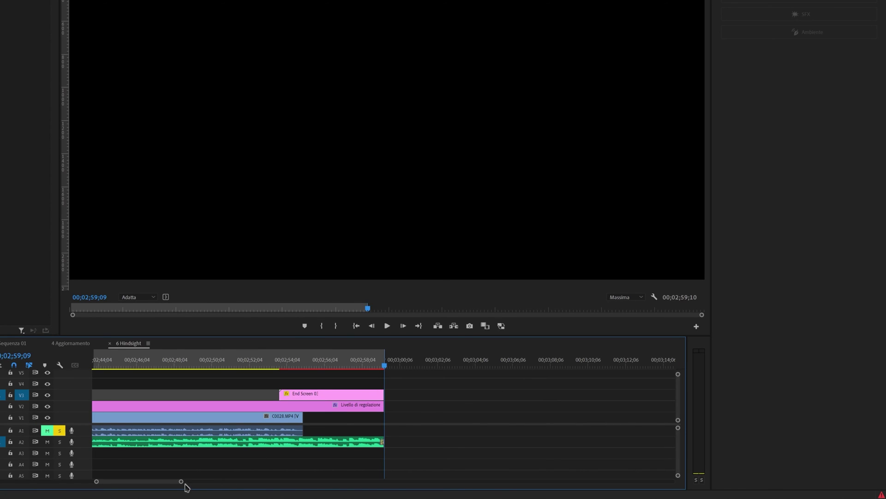
left_click_drag(198, 481, 412, 482)
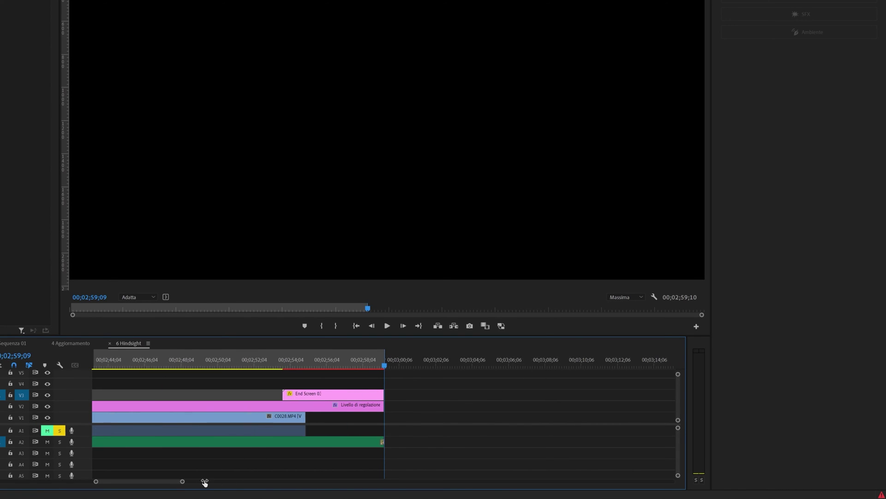
left_click(542, 365)
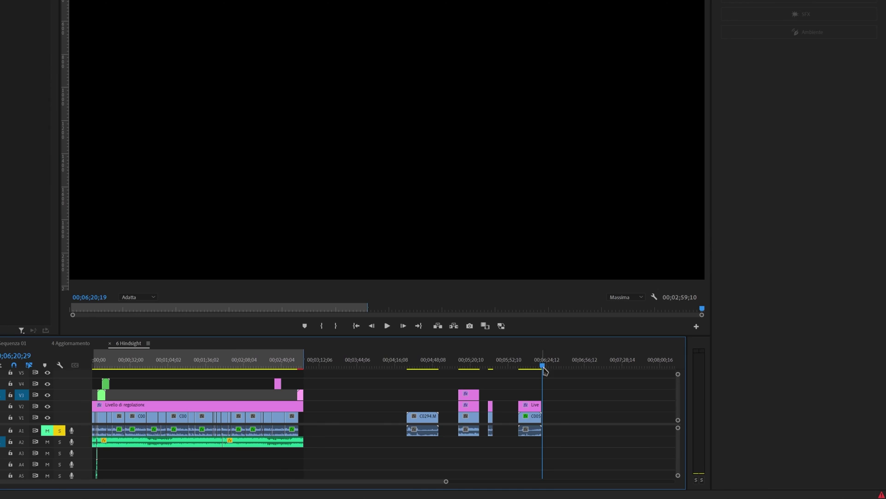
- Return to export settings with the range set back to Attacco/Stacco sorgente
key("ctrl+m")
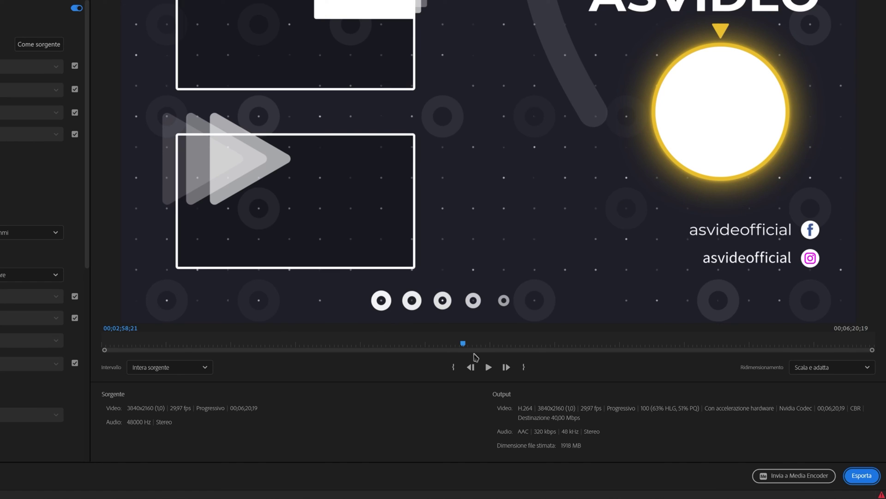
left_click(171, 370)
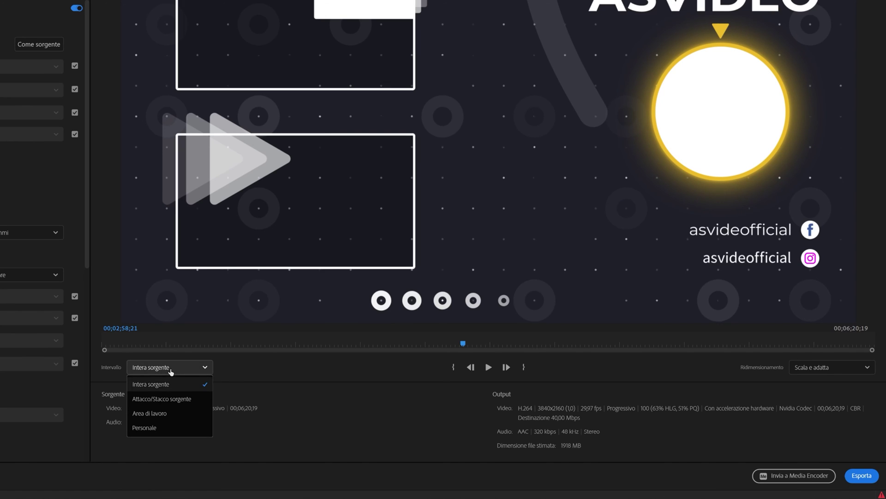
left_click(161, 400)
left_click_drag(464, 349, 467, 347)
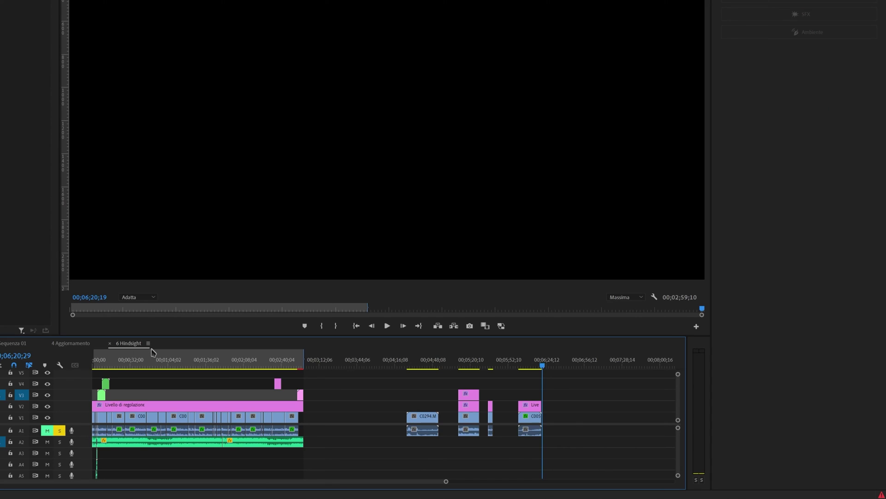
mouse_move(647, 481)
left_mouse_down()
mouse_move(236, 481)
mouse_move(342, 481)
left_mouse_up()
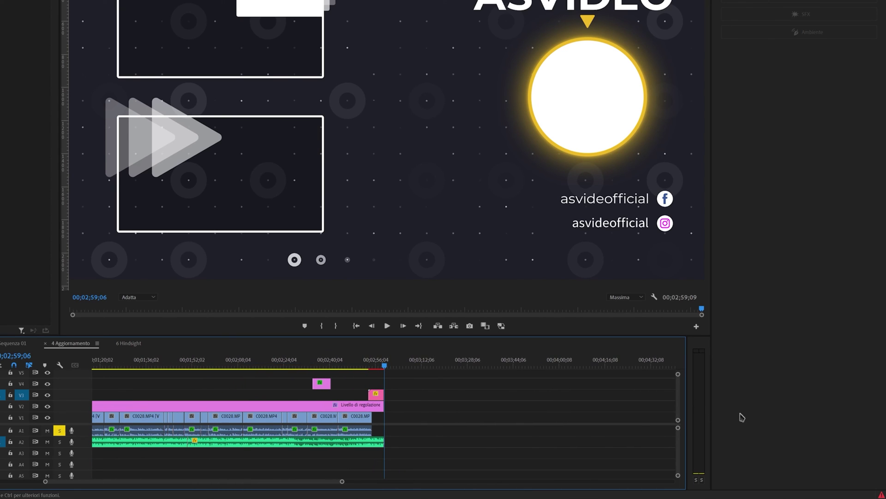
mouse_move(303, 481)
left_mouse_down()
mouse_move(646, 491)
mouse_move(289, 483)
left_mouse_up()
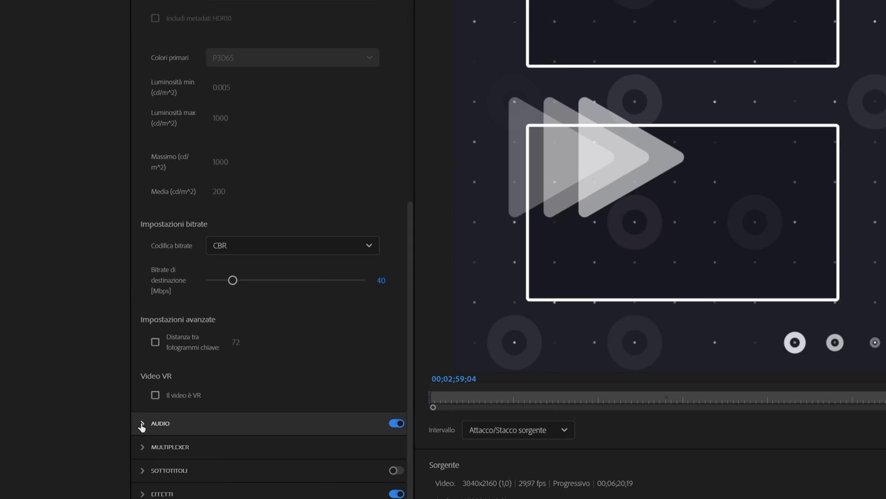
- Keep the AAC audio on Stereo at 320 kbps and reveal the Generale export options
left_click(143, 425)
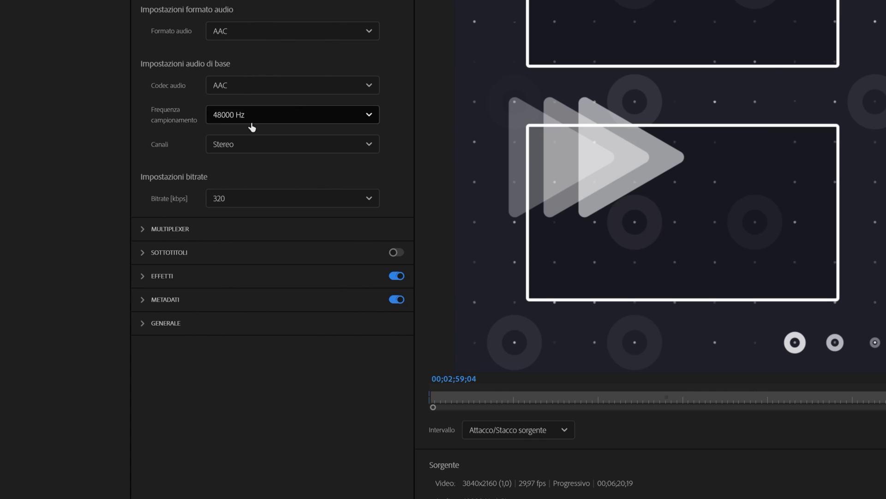
left_click(256, 145)
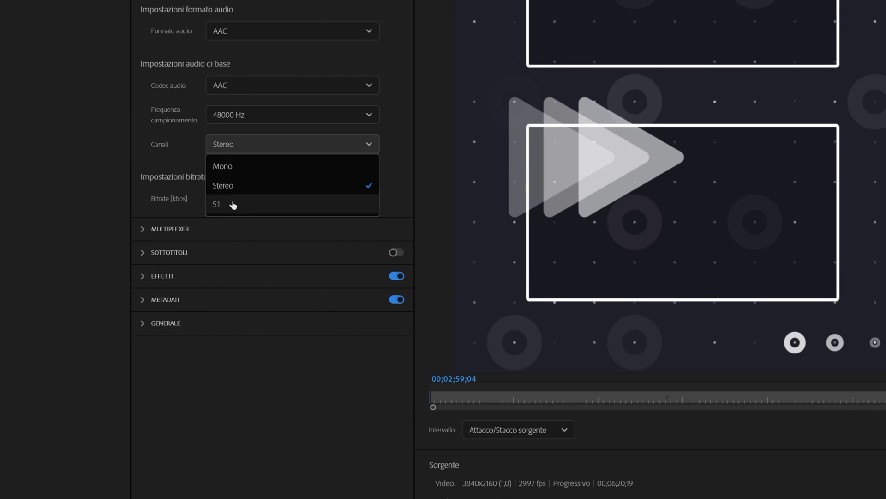
left_click(163, 158)
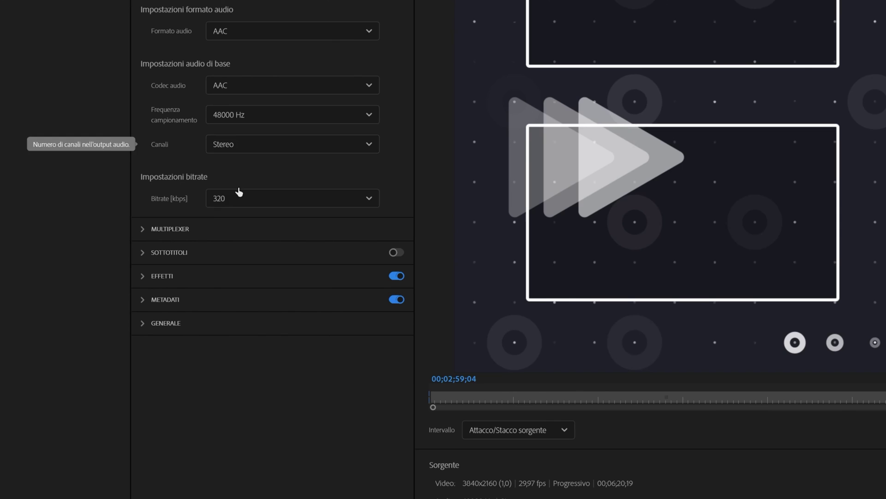
left_click(253, 199)
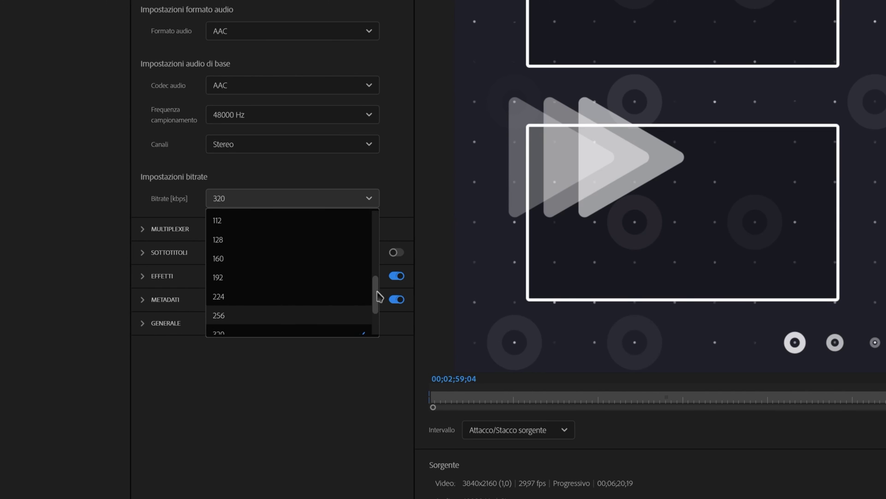
scroll(376, 305, "down", 2)
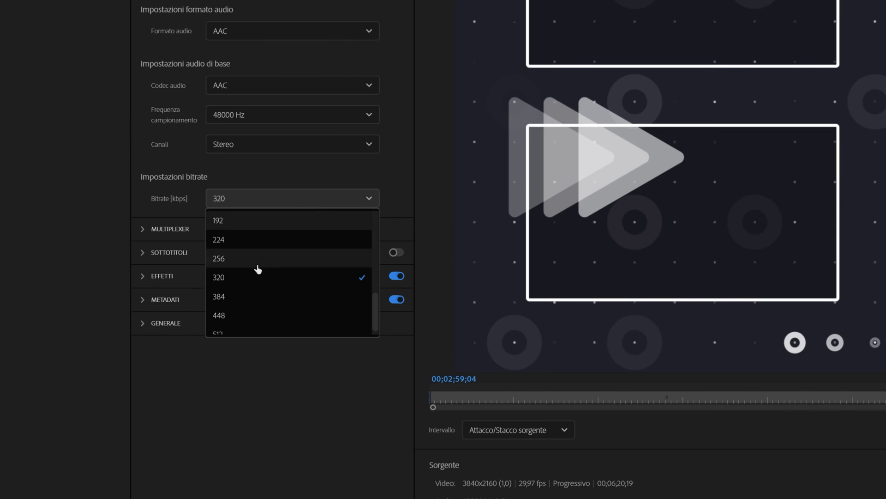
scroll(376, 312, "down", 1)
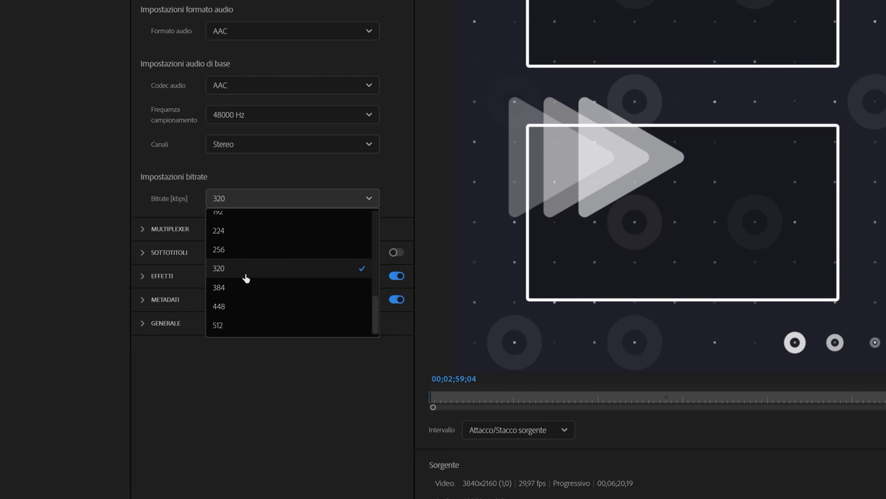
left_click(246, 276)
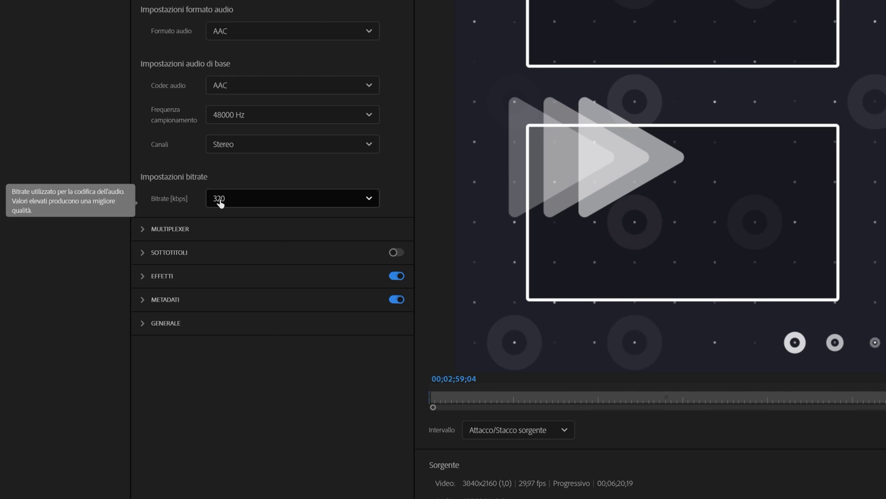
left_click(144, 328)
scroll(257, 310, "down", 5)
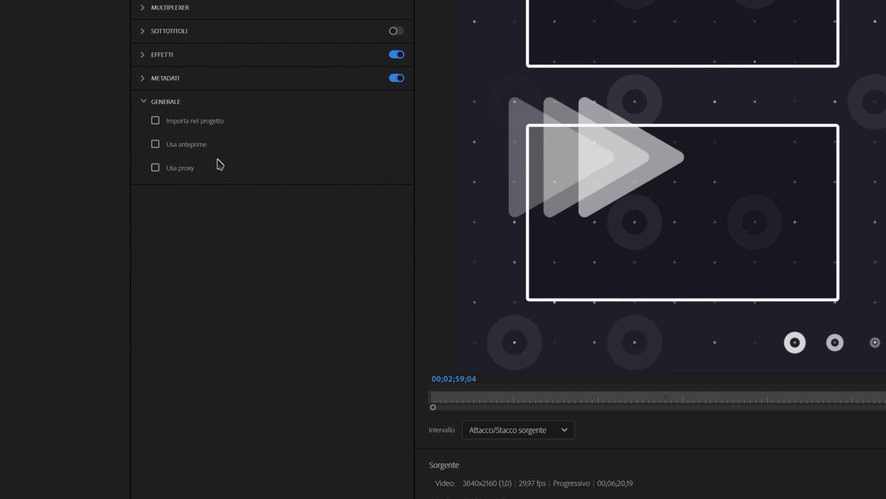
left_click(142, 78)
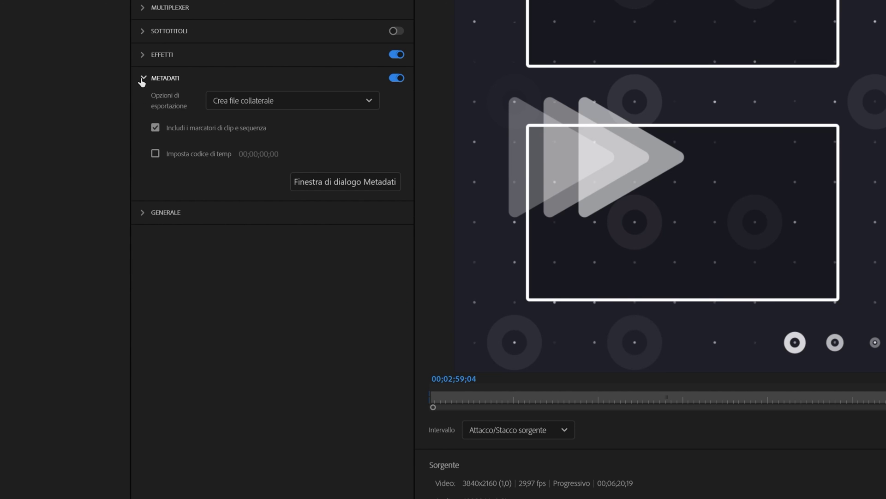
left_click(142, 80)
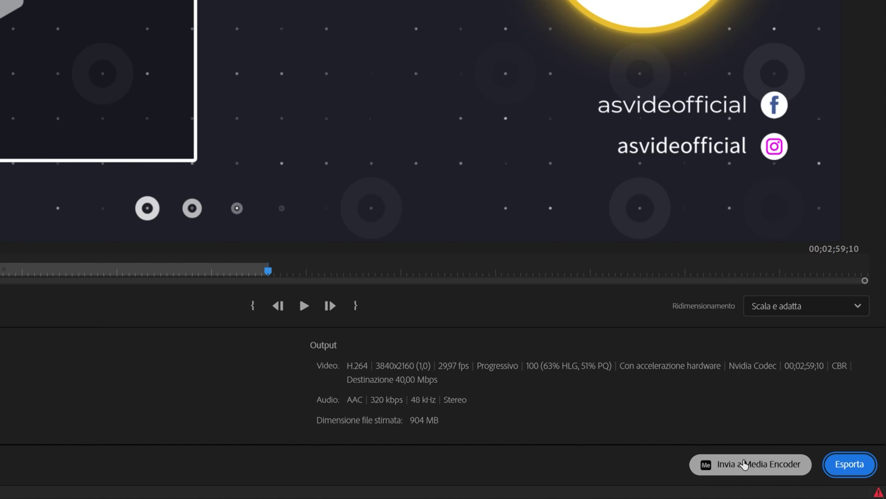
- Start exporting the 6 Hindsight sequence, then cancel the encode at 11%
left_click(854, 463)
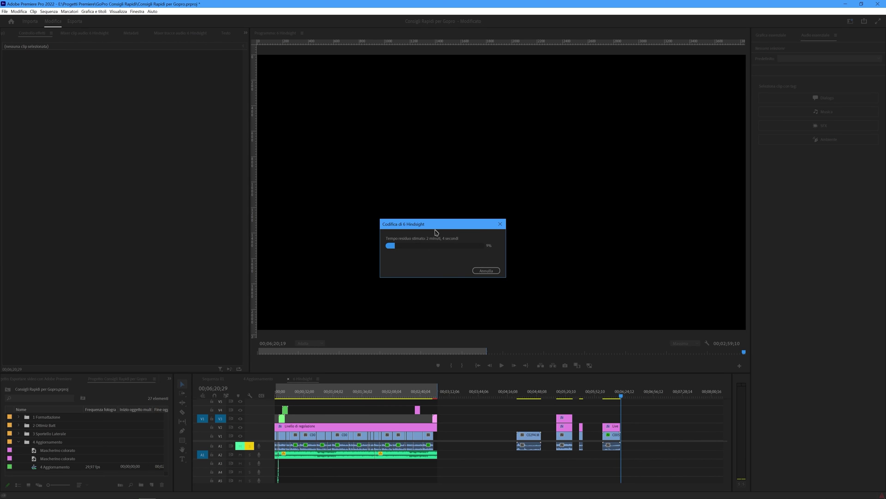
left_click(475, 270)
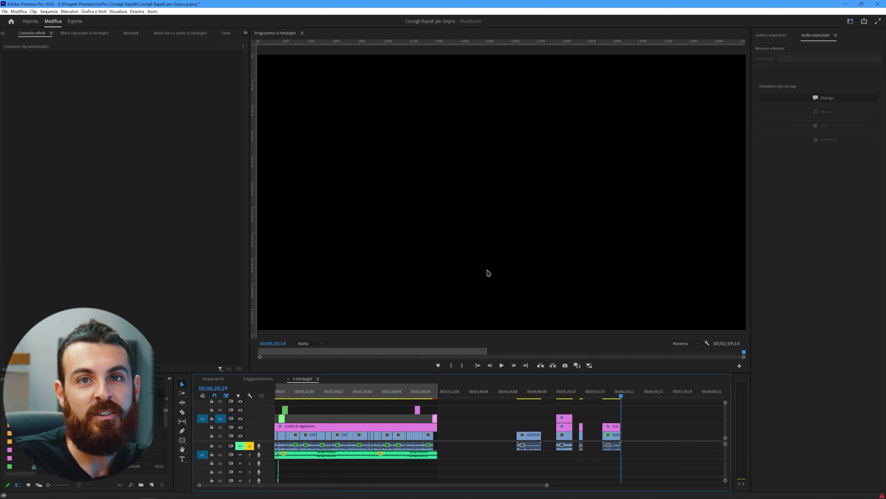